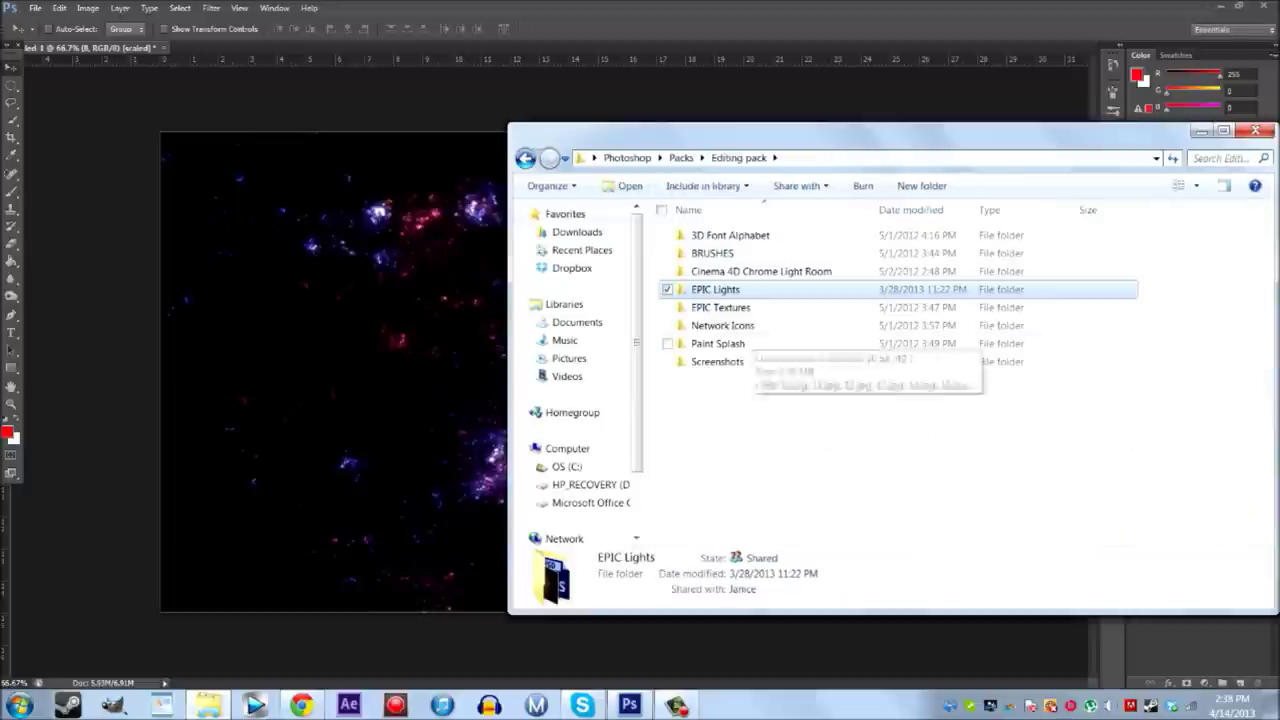
Step: Find the 1 (31).jpg image in the Texture Pack by DvizehEdits folder under Packs, Dvizeh
{"action": "key", "text": "BackSpace"}
{"action": "key", "text": "Return"}
{"action": "key", "text": "BackSpace"}
{"action": "key", "text": "Return"}
{"action": "key", "text": "BackSpace"}
{"action": "key", "text": "Home"}
{"action": "key", "text": "Return"}
{"action": "key", "text": "BackSpace"}
{"action": "key", "text": "BackSpace"}
{"action": "key", "text": "Up"}
{"action": "key", "text": "Up"}
{"action": "key", "text": "Return"}
{"action": "key", "text": "Return"}
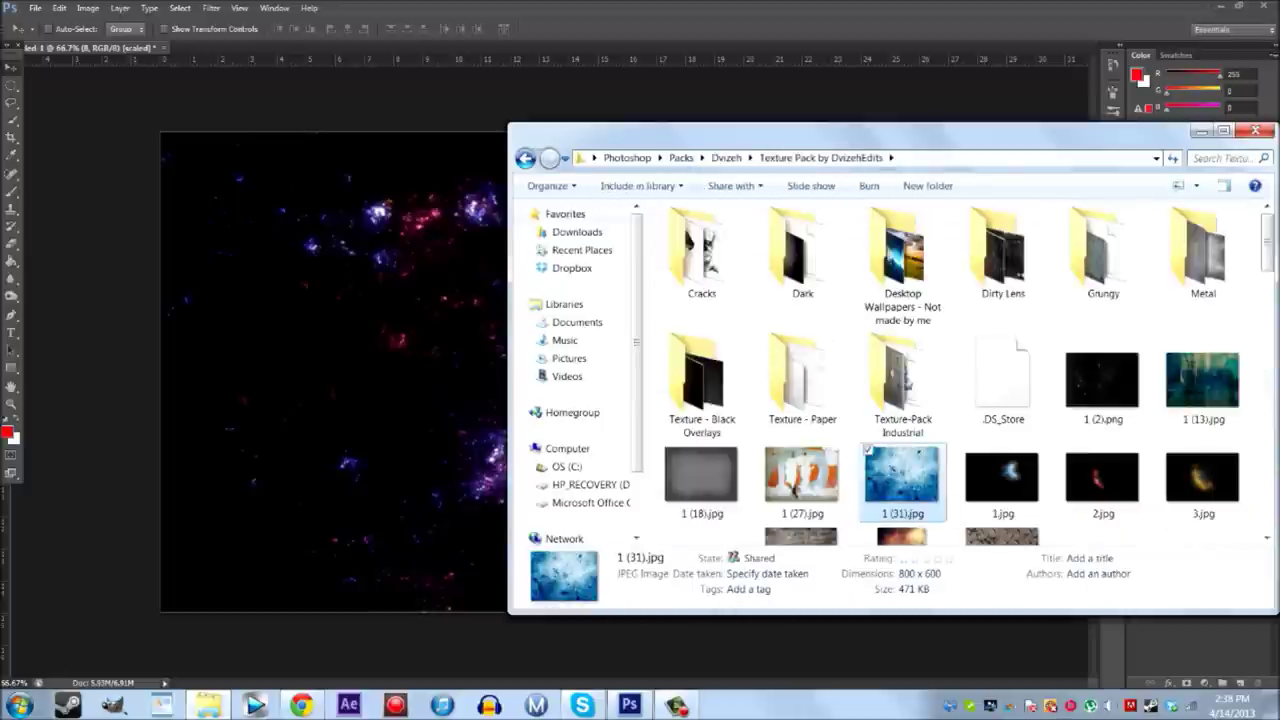
Step: Place 1 (31).jpg in the Photoshop composition, scale it to cover the canvas, and set its layer opacity to 50%
{"action": "key", "text": "alt+Tab"}
{"action": "left_click_drag", "start_coordinate": [727, 505], "coordinate": [938, 611]}
{"action": "key", "text": "Return"}
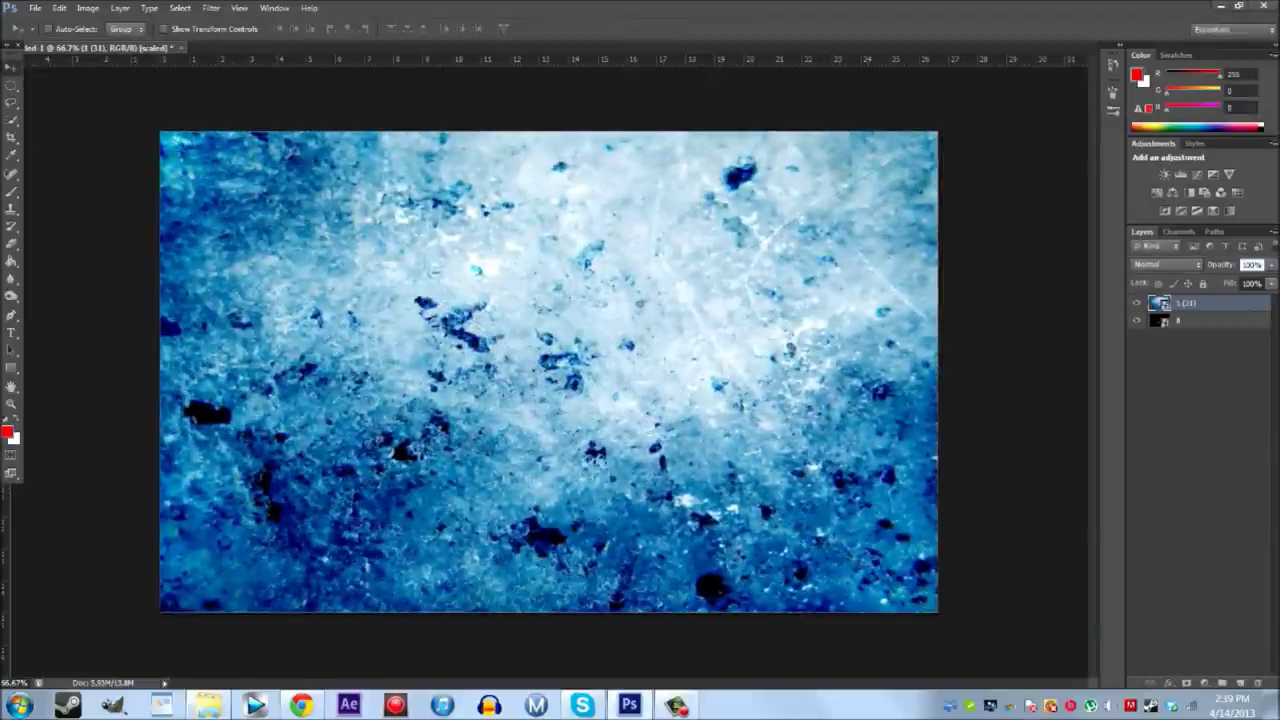
{"action": "key", "text": "1"}
{"action": "key", "text": "5"}
Step: Switch to Chrome, search Google Images for "Phil Kessel.png", and open the preview of a full-body player picture
{"action": "left_click", "coordinate": [301, 706]}
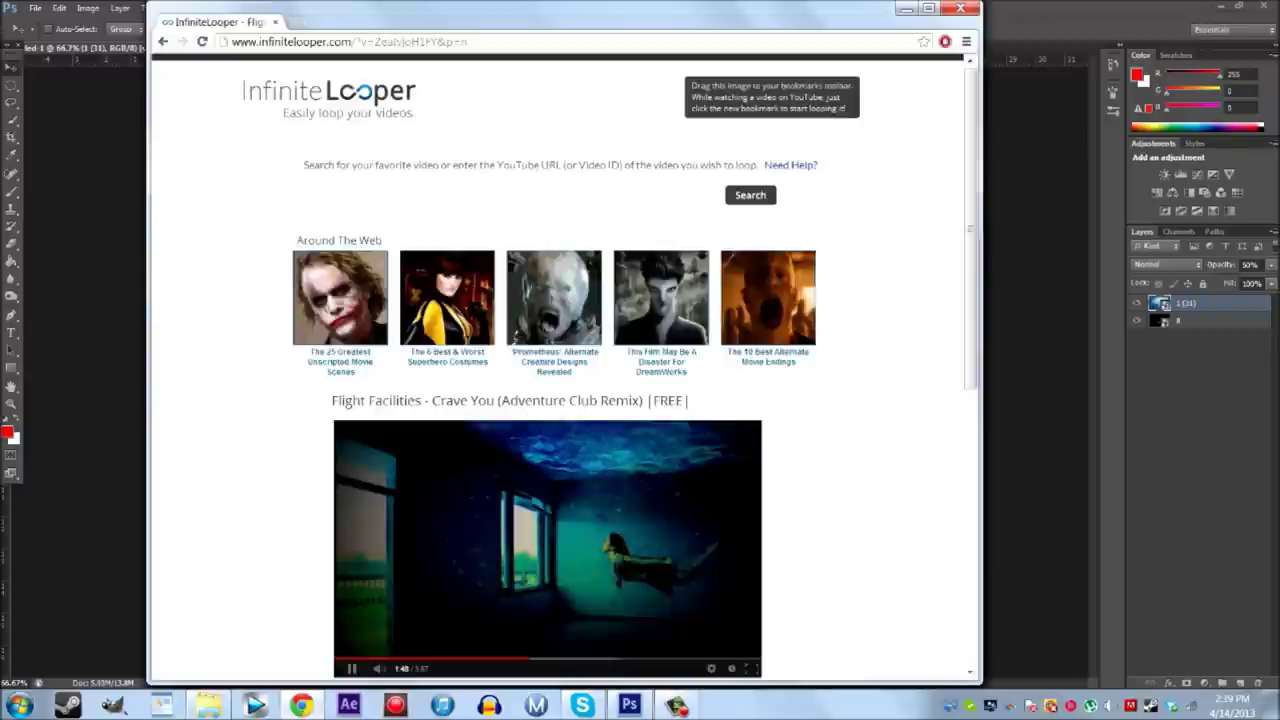
{"action": "key", "text": "ctrl+t"}
{"action": "key", "text": "super+Right"}
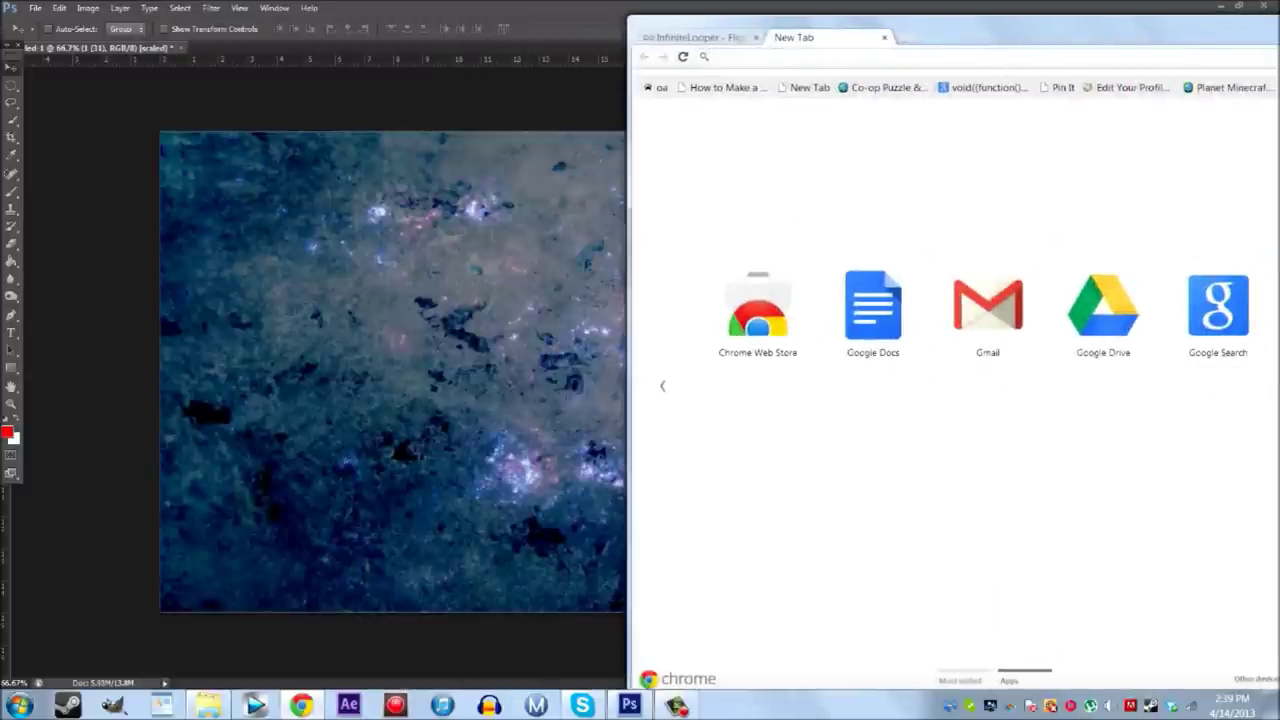
{"action": "type", "text": "Phil Ke"}
{"action": "key", "text": "Return"}
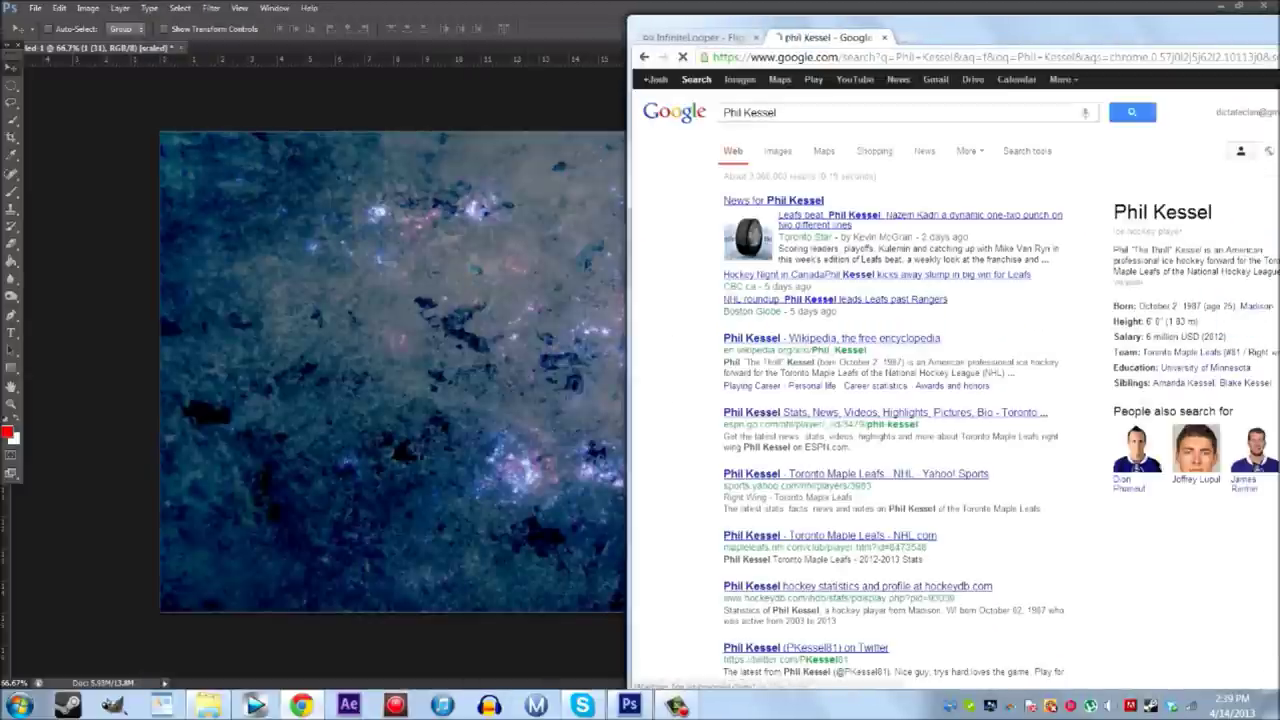
{"action": "left_click", "coordinate": [780, 147]}
{"action": "type", "text": ".png"}
{"action": "key", "text": "Return"}
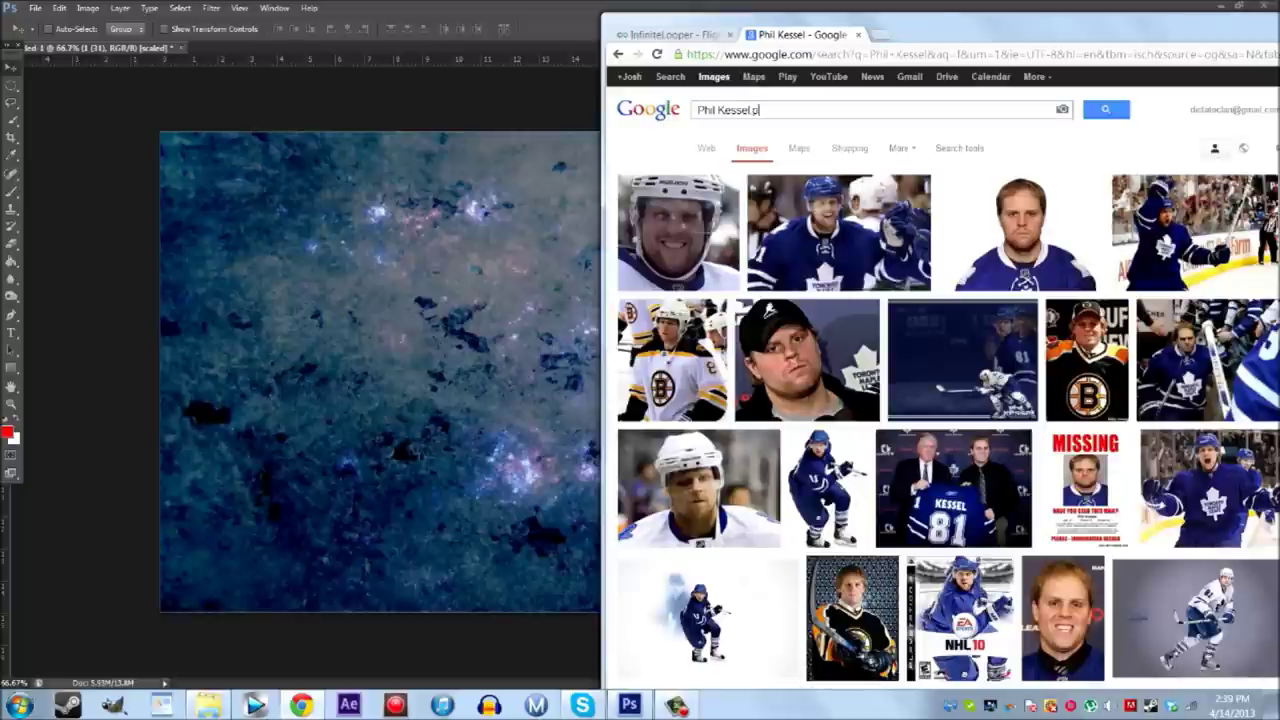
{"action": "left_click", "coordinate": [657, 238]}
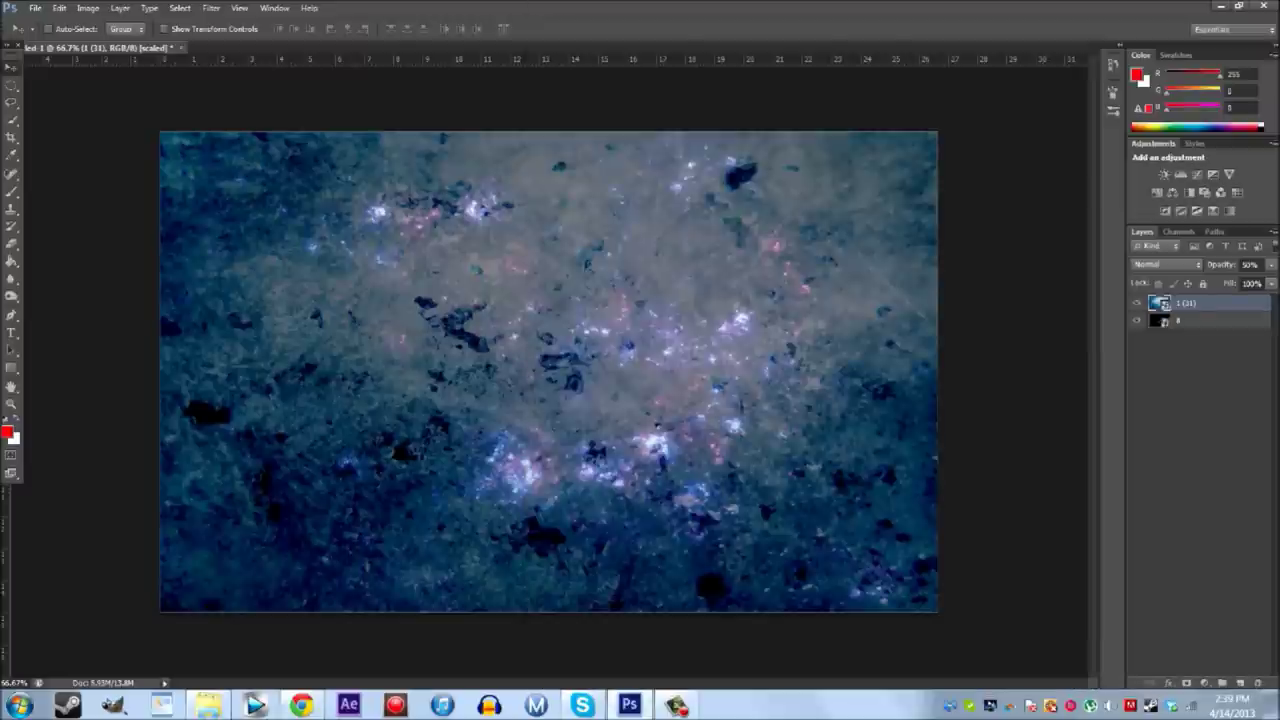
Step: Back in Photoshop, set the 1 (31) texture layer to Linear Burn blending at 70% opacity
{"action": "right_click", "coordinate": [1198, 297]}
{"action": "left_click", "coordinate": [1045, 185]}
{"action": "left_click", "coordinate": [1055, 161]}
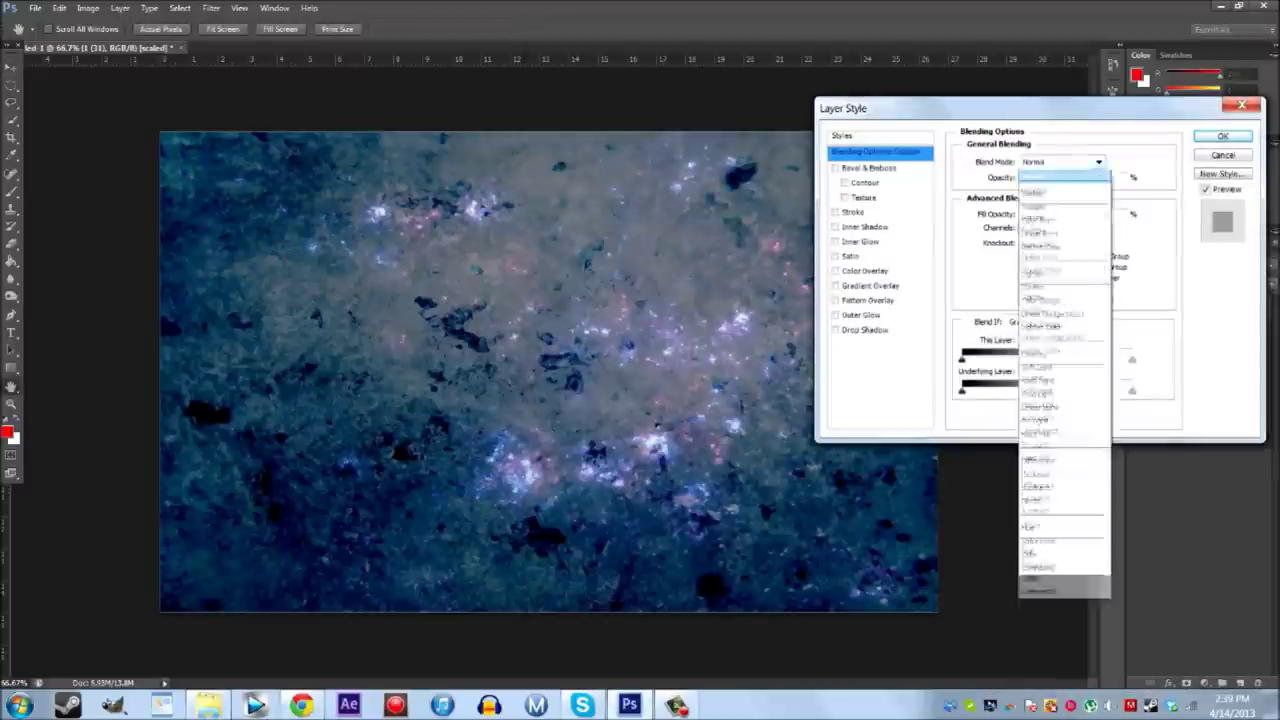
{"action": "left_click", "coordinate": [1055, 345]}
{"action": "left_click", "coordinate": [1055, 161]}
{"action": "left_click", "coordinate": [1050, 298]}
{"action": "left_click", "coordinate": [1222, 136]}
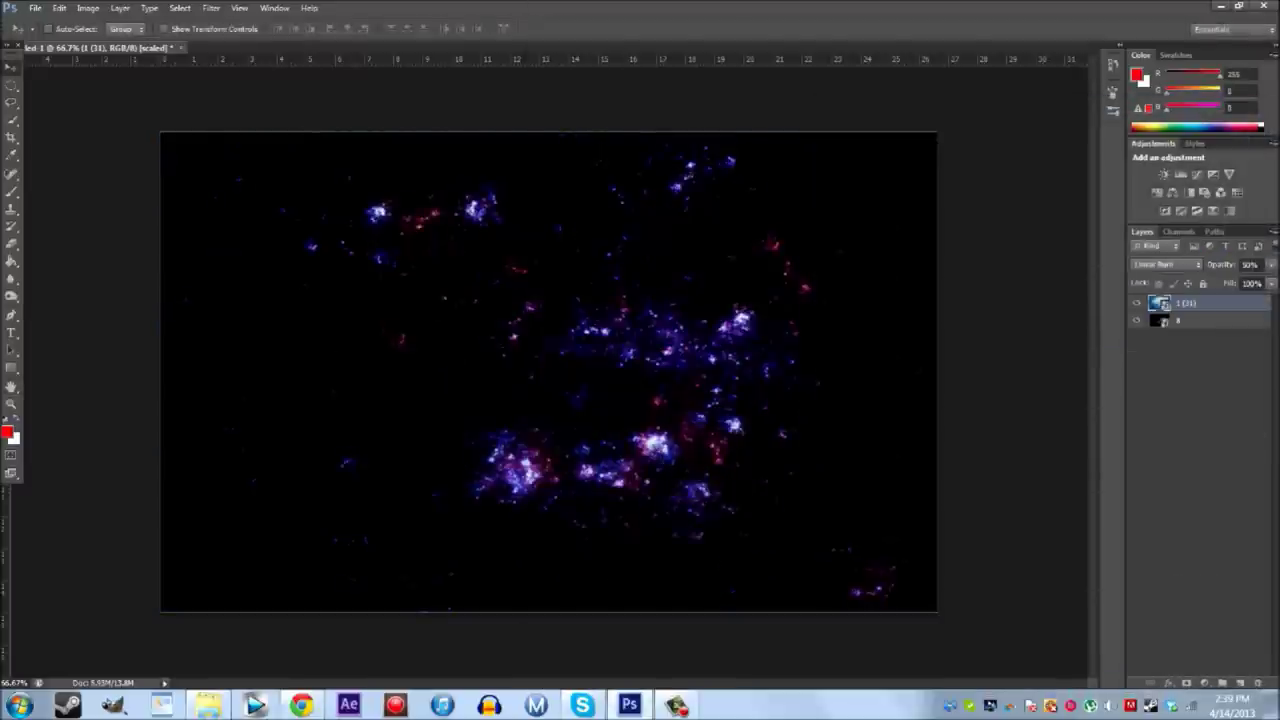
{"action": "type", "text": "100"}
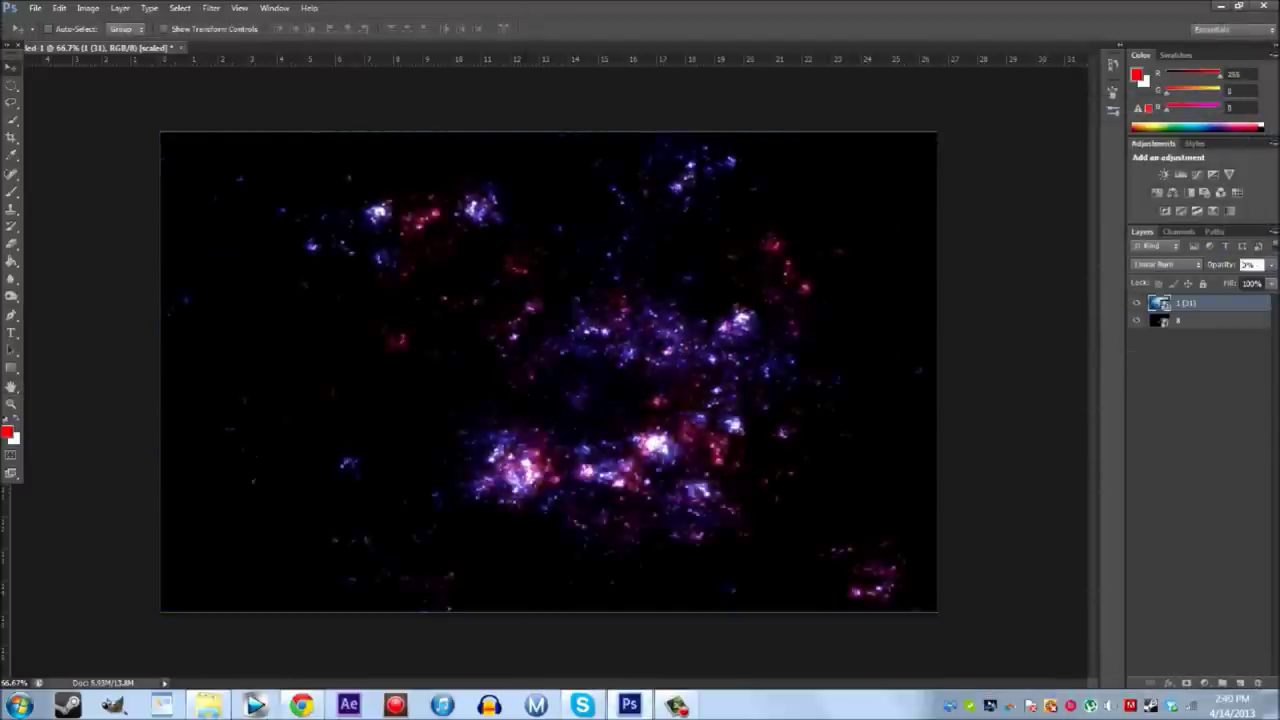
{"action": "type", "text": "75"}
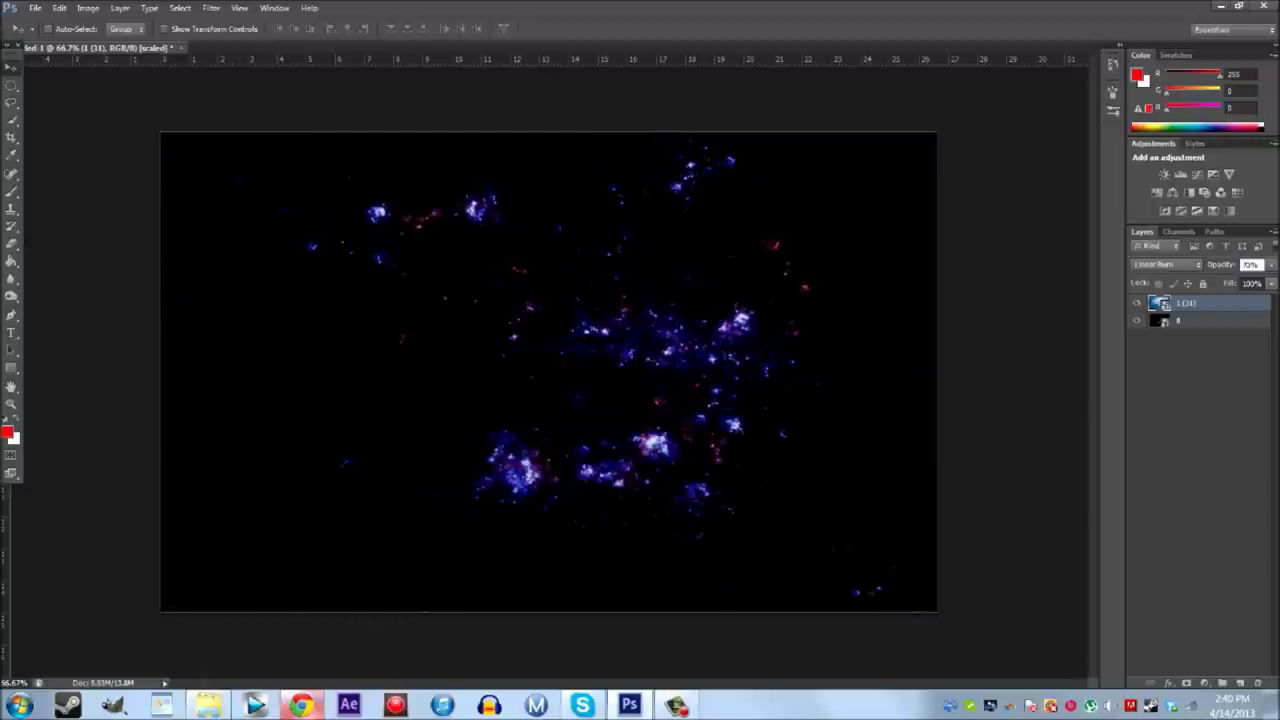
Step: Save the previewed Phil Kessel picture from Chrome and place it, scaled to size, on the left side of the canvas
{"action": "left_click", "coordinate": [300, 705]}
{"action": "right_click", "coordinate": [898, 384]}
{"action": "left_click", "coordinate": [943, 554]}
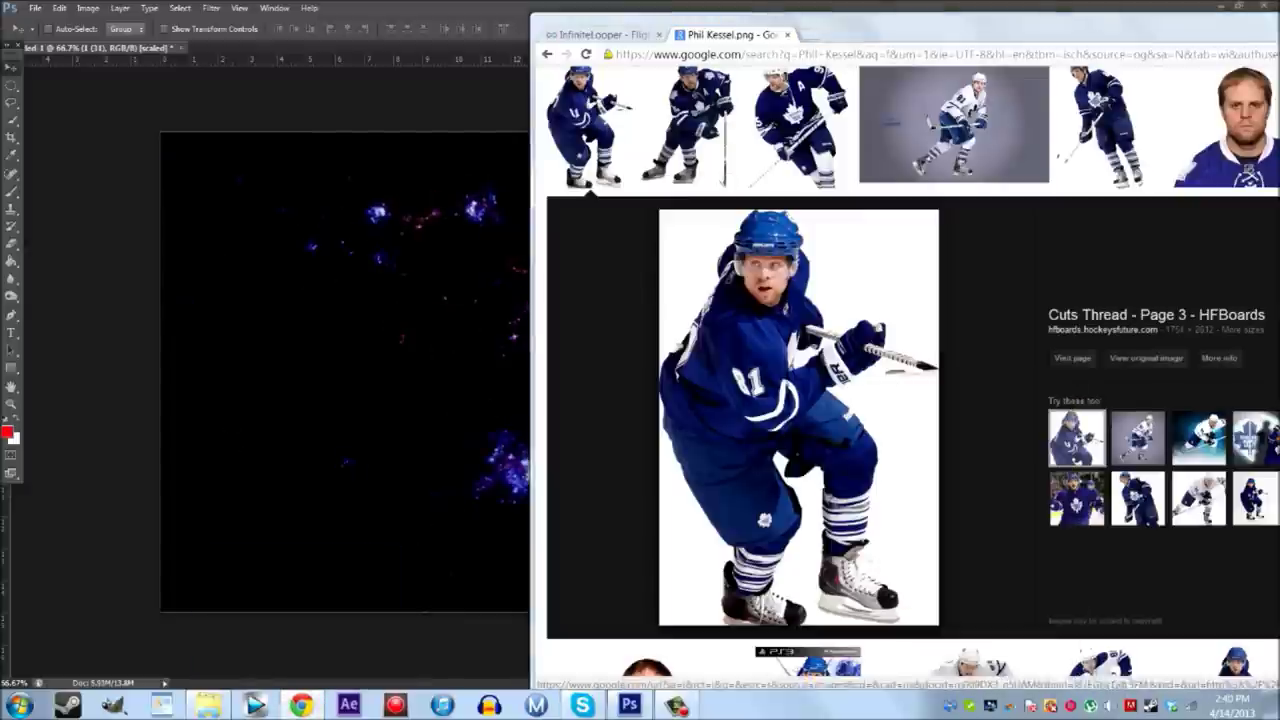
{"action": "key", "text": "Return"}
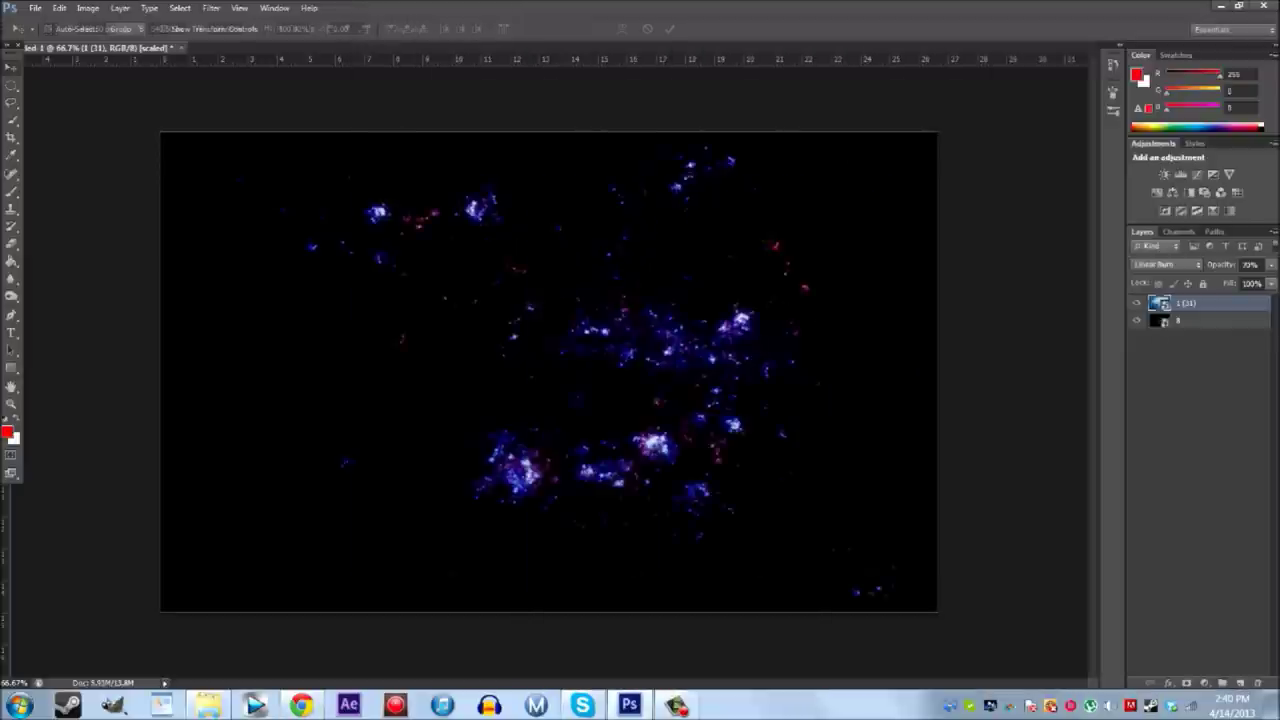
{"action": "left_click_drag", "start_coordinate": [385, 444], "coordinate": [468, 577]}
{"action": "key", "text": "Return"}
Step: Duplicate the player layer and offset the copy slightly up and to the right, beneath the original
{"action": "right_click", "coordinate": [1214, 303]}
{"action": "left_click", "coordinate": [1060, 214]}
{"action": "key", "text": "Return"}
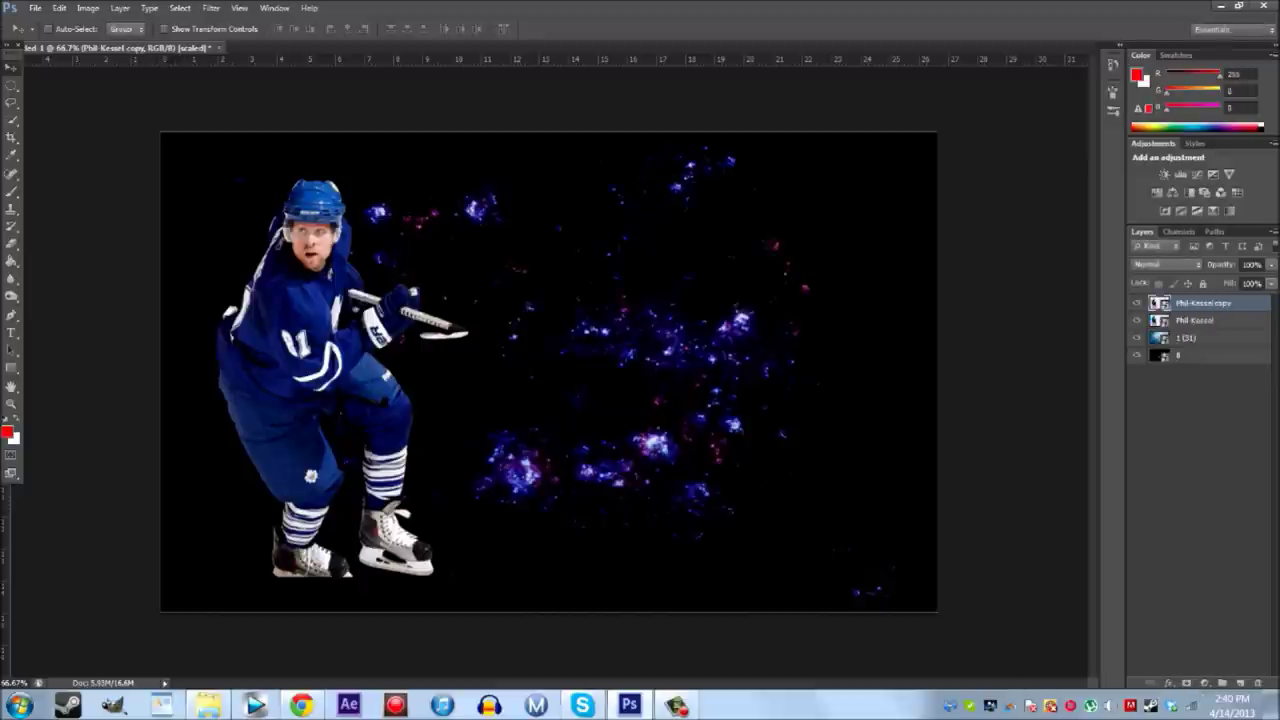
{"action": "left_click_drag", "start_coordinate": [343, 279], "coordinate": [353, 273]}
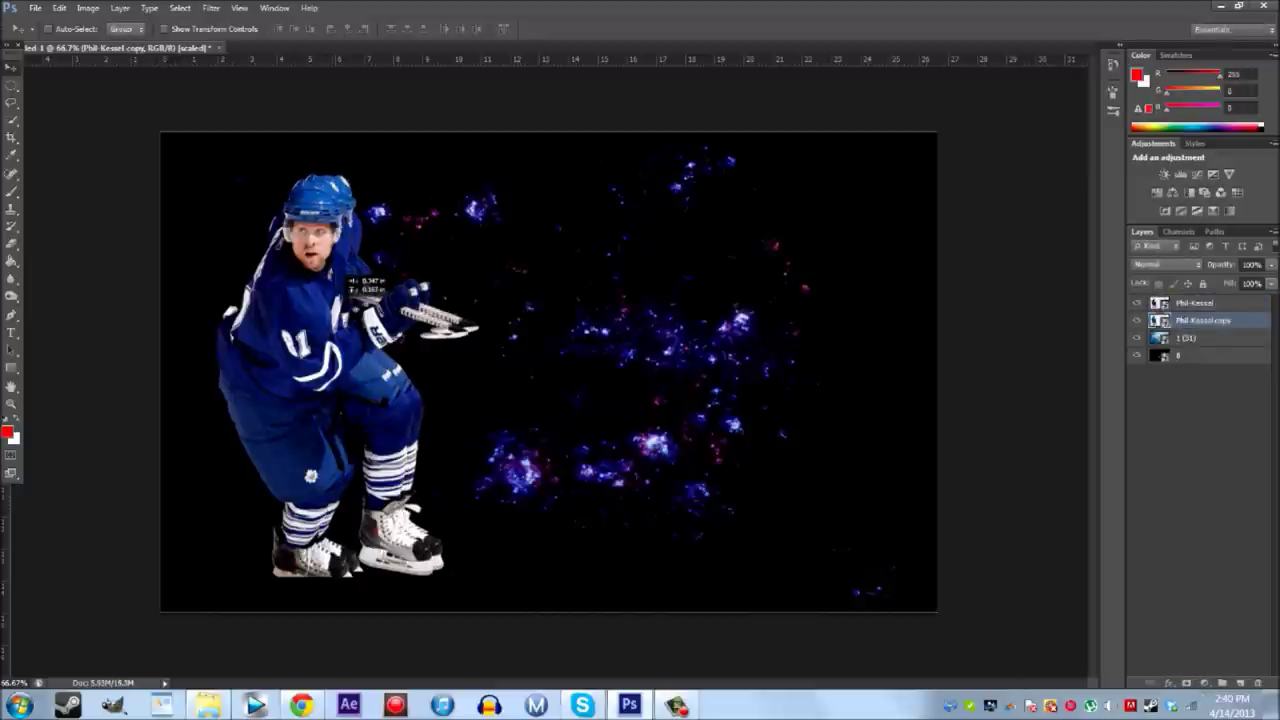
Step: Apply a Motion Blur to the player copy with an angle of 38° and a distance of 48 pixels
{"action": "left_click", "coordinate": [211, 7]}
{"action": "mouse_move", "coordinate": [230, 177]}
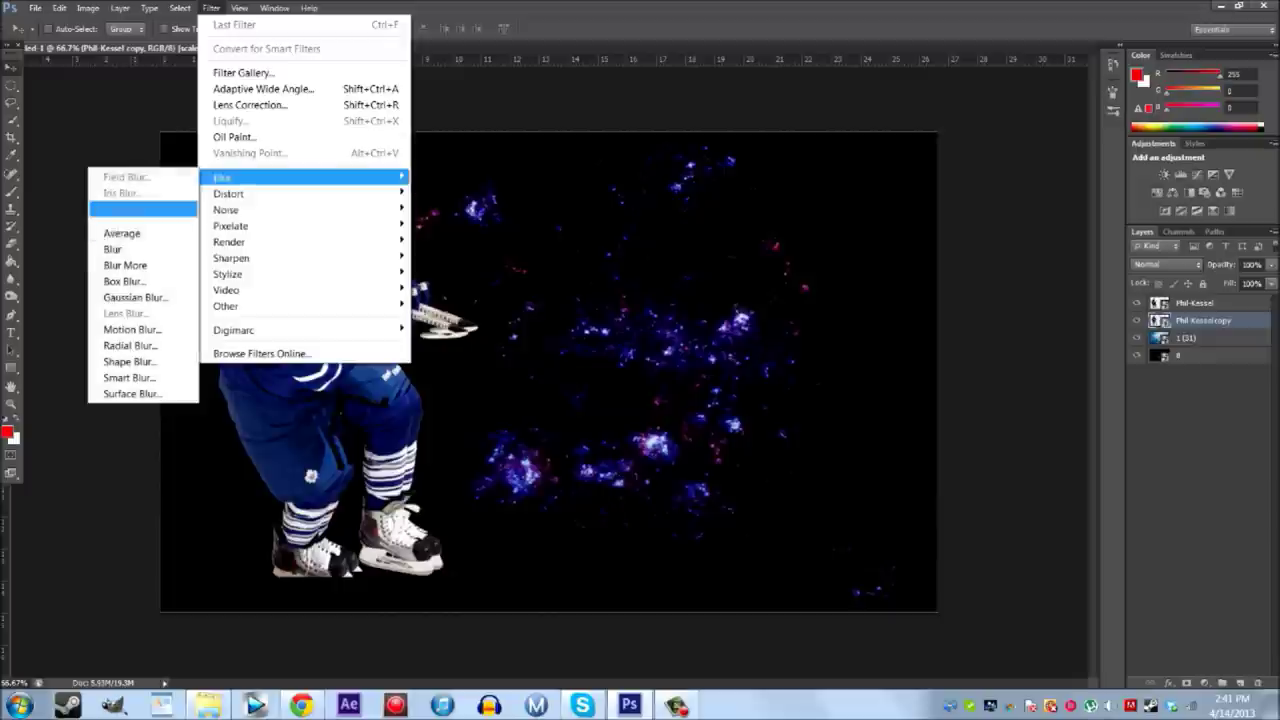
{"action": "left_click", "coordinate": [131, 329]}
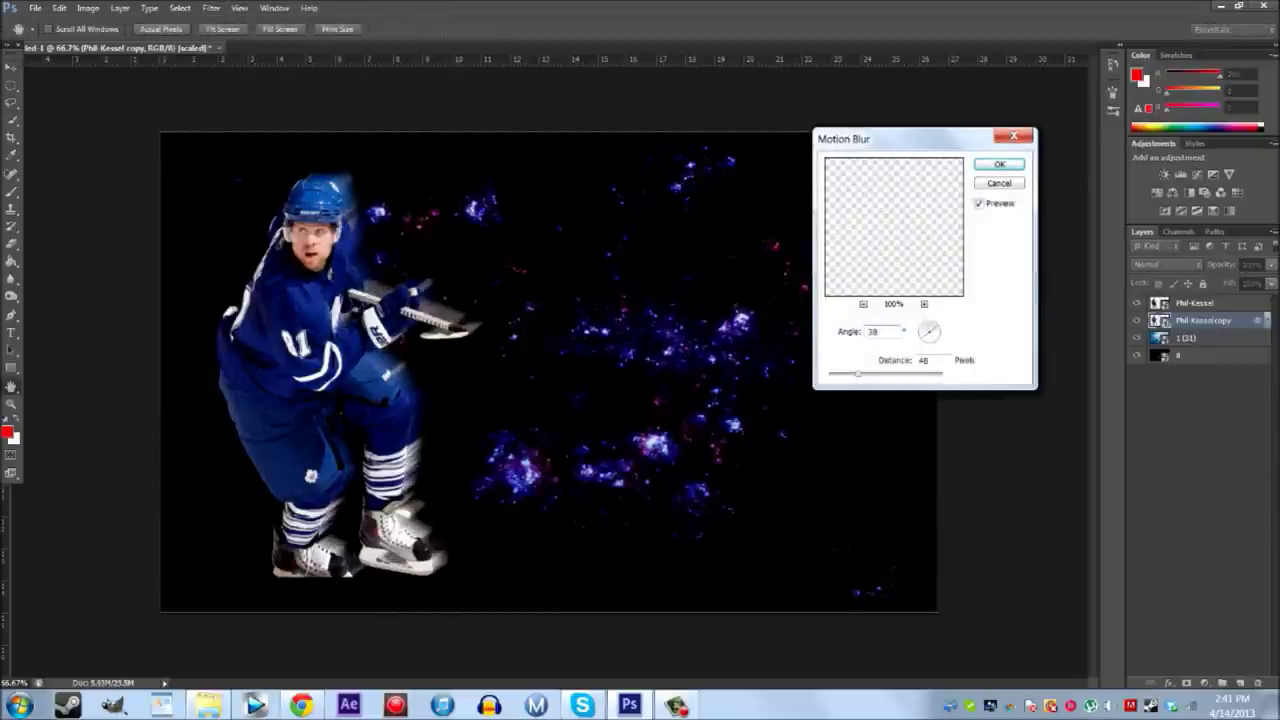
{"action": "key", "text": "Return"}
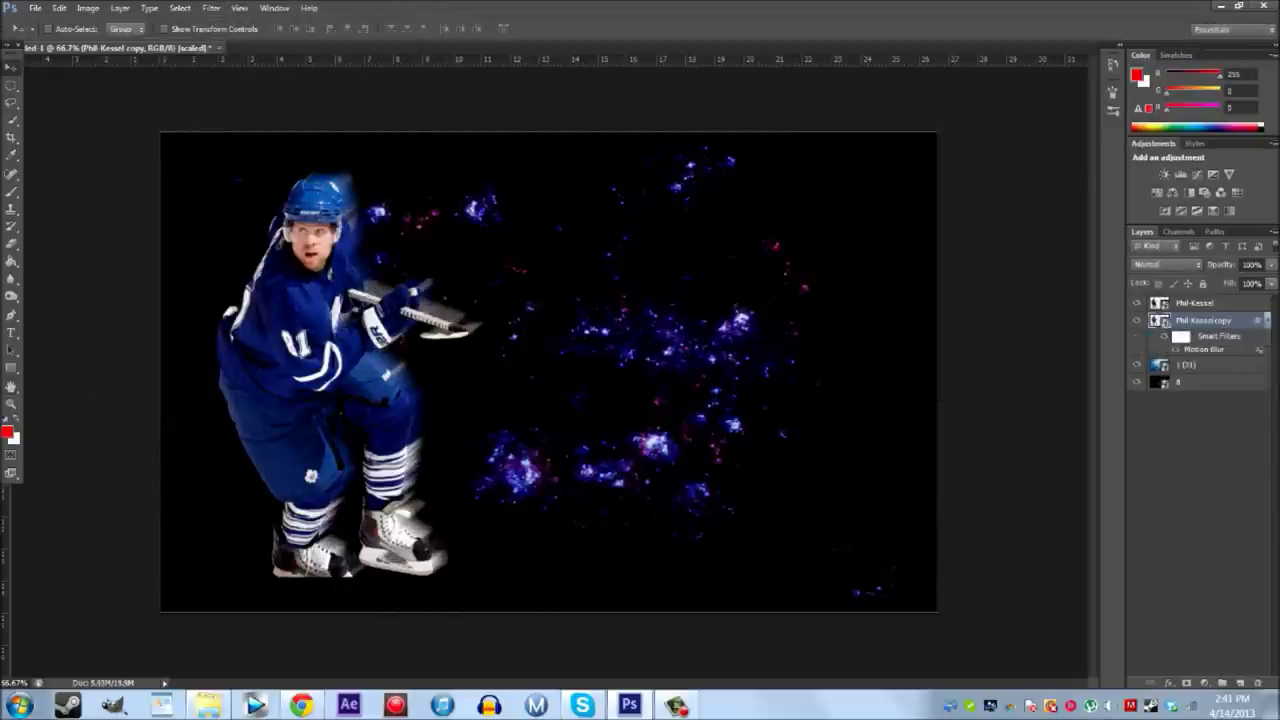
Step: Set the blend mode of the original Phil-Kessel layer to Overlay
{"action": "right_click", "coordinate": [1190, 302]}
{"action": "left_click", "coordinate": [1070, 186]}
{"action": "left_click", "coordinate": [1058, 161]}
{"action": "left_click", "coordinate": [1060, 377]}
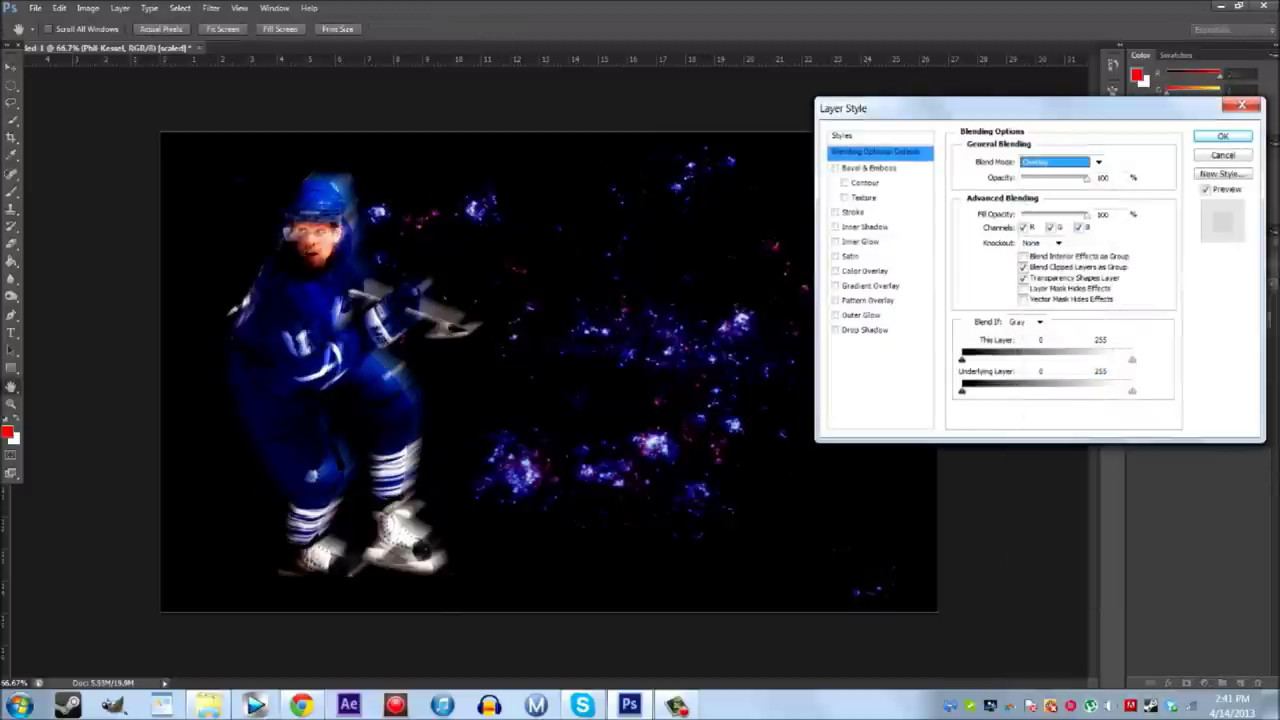
{"action": "key", "text": "Return"}
Step: In Chrome, search Google Images for "toronto maple leafs" and save the blue leaf logo as a PNG
{"action": "left_click", "coordinate": [300, 705]}
{"action": "type", "text": "tornonto"}
{"action": "key", "text": "Down"}
{"action": "key", "text": "Return"}
{"action": "left_click", "coordinate": [628, 77]}
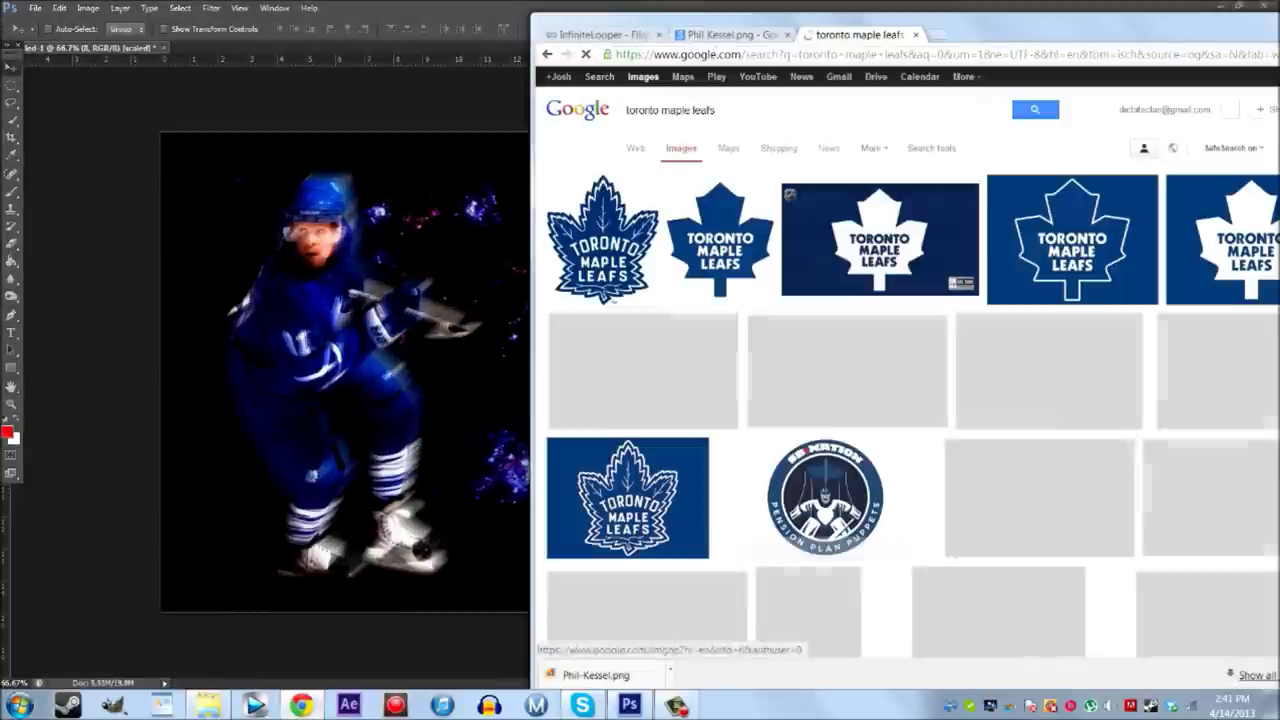
{"action": "left_click", "coordinate": [720, 235]}
{"action": "right_click", "coordinate": [799, 400]}
{"action": "key", "text": "v"}
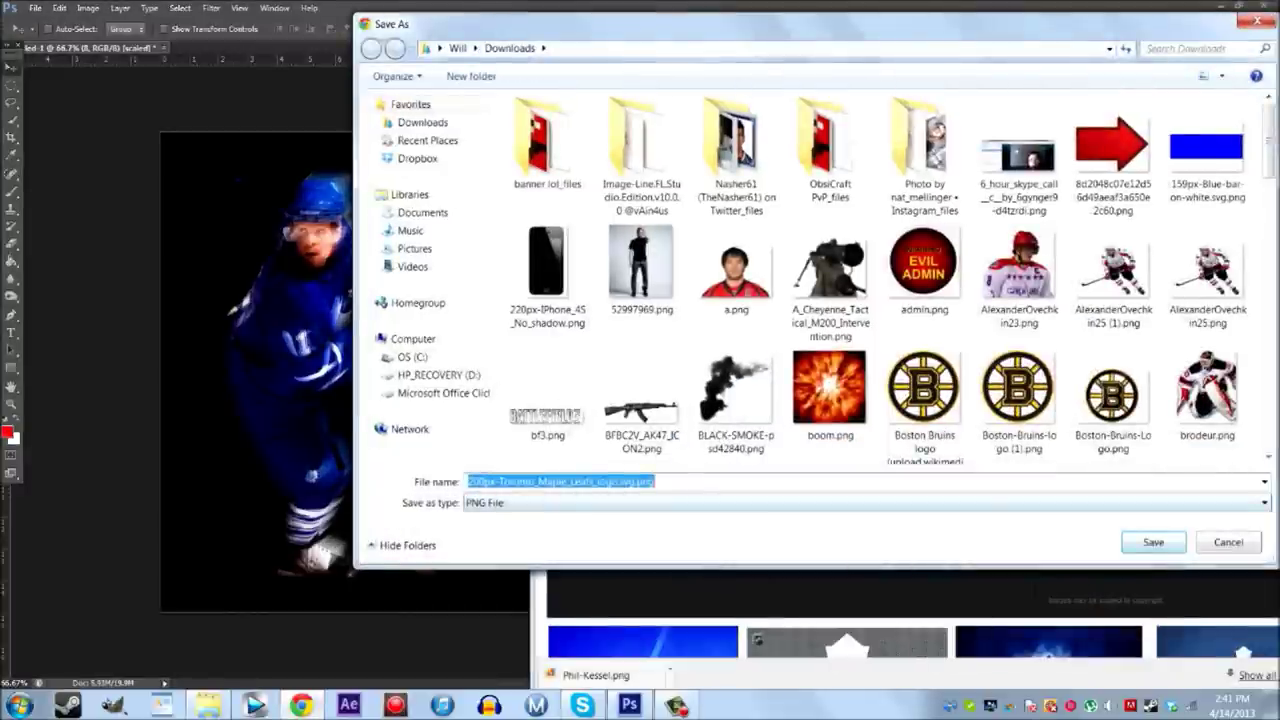
{"action": "key", "text": "Return"}
Step: Place the downloaded Maple Leafs logo in the canvas's upper-right corner, resized and tilted 19.5° clockwise
{"action": "scroll", "coordinate": [910, 400], "scroll_direction": "down", "scroll_amount": 4}
{"action": "left_click_drag", "start_coordinate": [608, 675], "coordinate": [340, 400]}
{"action": "left_click_drag", "start_coordinate": [543, 371], "coordinate": [810, 216]}
{"action": "right_click", "coordinate": [846, 236]}
{"action": "left_click", "coordinate": [59, 7]}
{"action": "left_click", "coordinate": [59, 7]}
{"action": "left_click", "coordinate": [59, 7]}
{"action": "left_click_drag", "start_coordinate": [798, 137], "coordinate": [850, 138]}
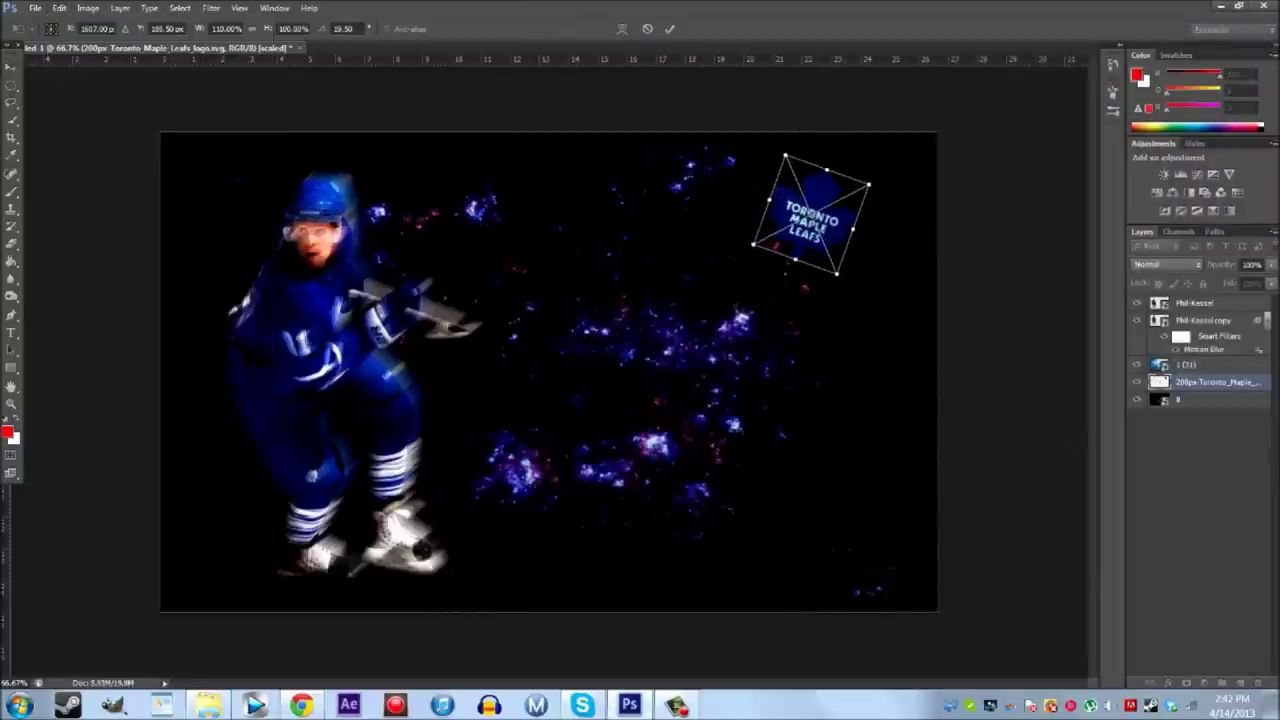
{"action": "left_click_drag", "start_coordinate": [812, 215], "coordinate": [850, 195]}
{"action": "key", "text": "Return"}
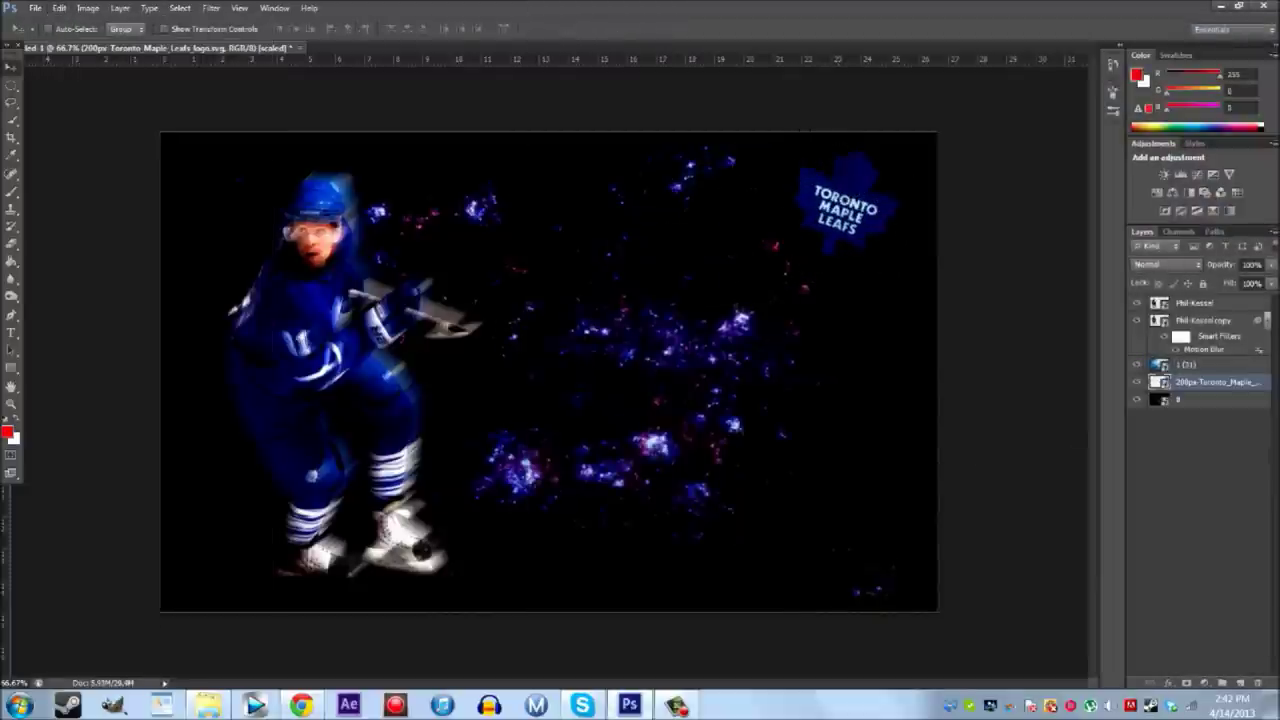
Step: Search the computer for the Optical Flares folder and locate Avenger.jpg in its Optical Flares Overlay subfolder
{"action": "key", "text": "super"}
{"action": "type", "text": "optical"}
{"action": "key", "text": "Return"}
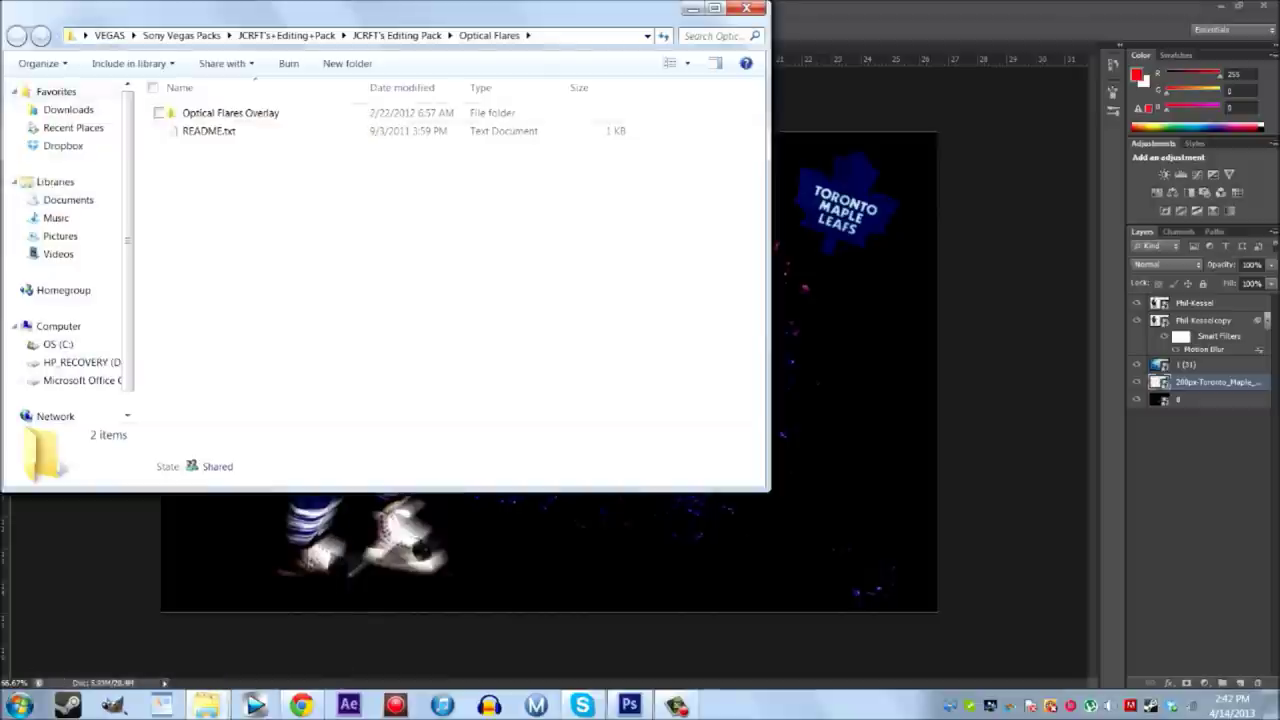
{"action": "double_click", "coordinate": [240, 112]}
{"action": "double_click", "coordinate": [594, 242]}
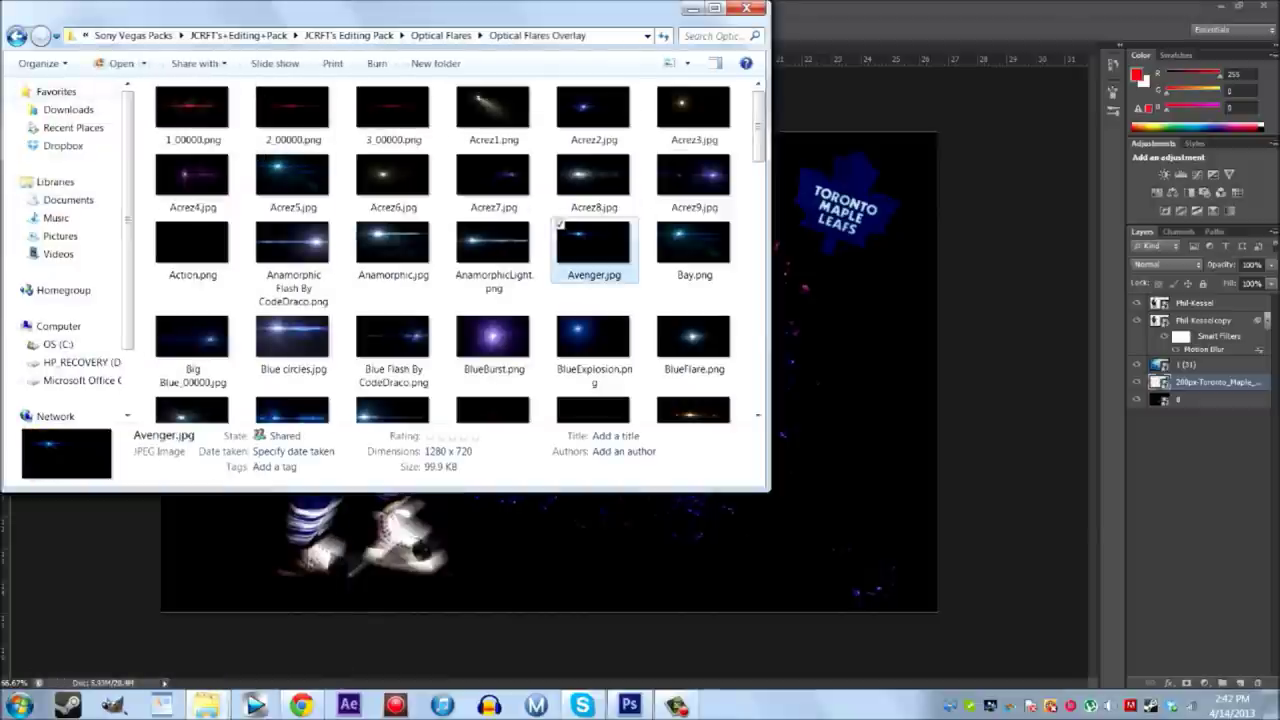
Step: Place the Avenger.jpg flare over the Maple Leafs logo and order the layers so the flare sits directly beneath the logo
{"action": "left_click", "coordinate": [1064, 107]}
{"action": "left_click_drag", "start_coordinate": [594, 242], "coordinate": [860, 420]}
{"action": "left_click_drag", "start_coordinate": [549, 372], "coordinate": [972, 106]}
{"action": "key", "text": "Return"}
{"action": "left_click", "coordinate": [1215, 399]}
{"action": "left_click_drag", "start_coordinate": [1215, 399], "coordinate": [1215, 364]}
{"action": "left_click", "coordinate": [1215, 399]}
{"action": "left_click", "coordinate": [1195, 382]}
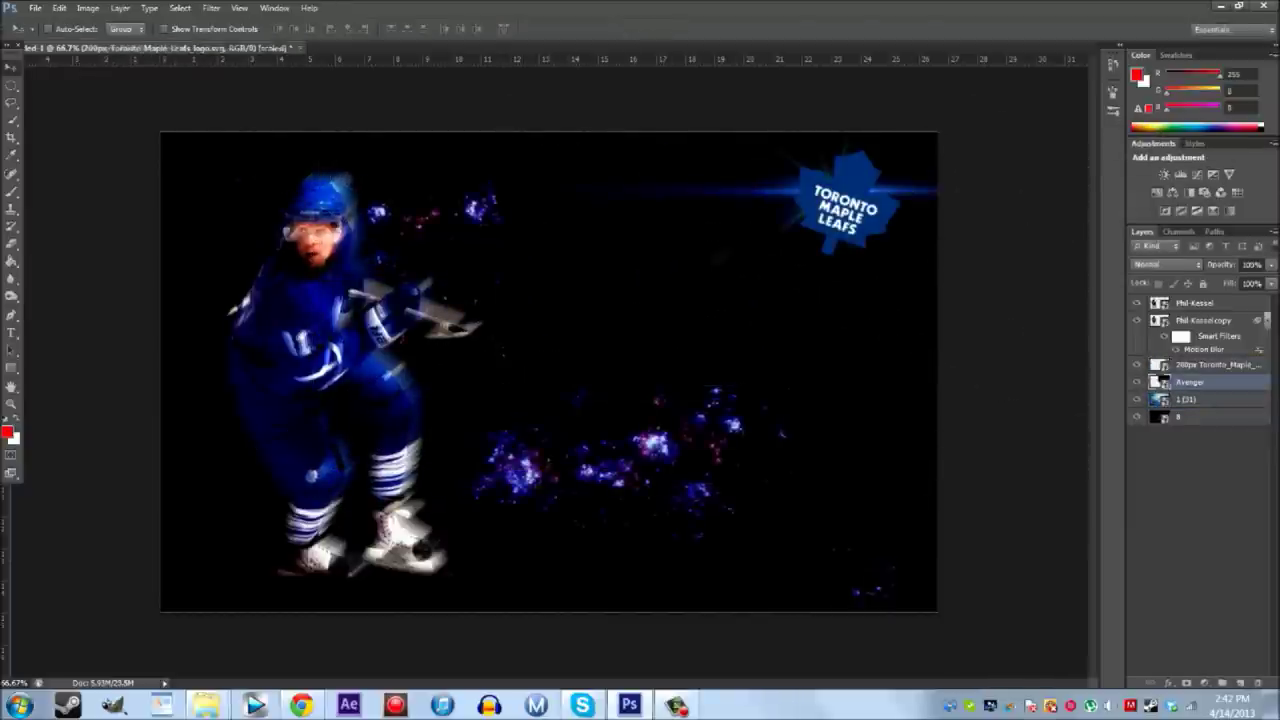
Step: Set the blend mode of the Avenger flare layer to Lighten
{"action": "right_click", "coordinate": [1195, 382]}
{"action": "left_click", "coordinate": [1055, 177]}
{"action": "left_click", "coordinate": [1035, 259]}
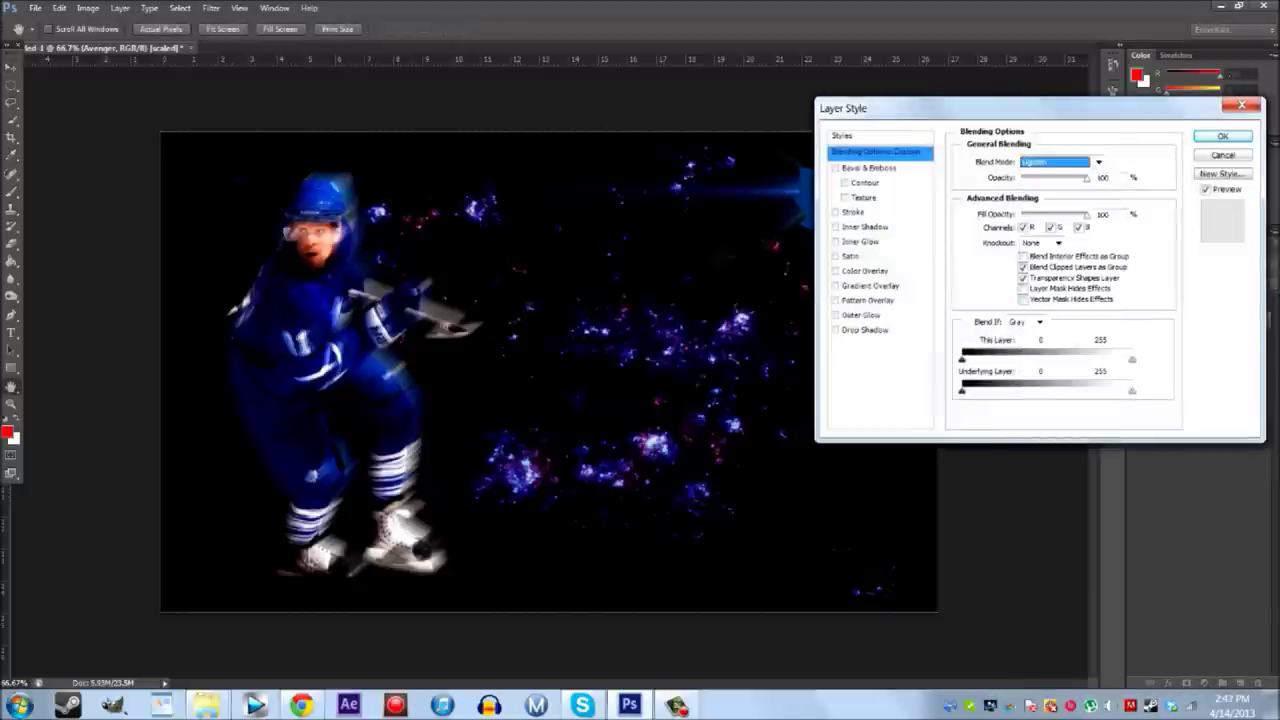
{"action": "key", "text": "Return"}
Step: In Chrome, search Google Images for the Toronto Maple Leafs arena and open the preview of an arena picture
{"action": "key", "text": "alt+Tab"}
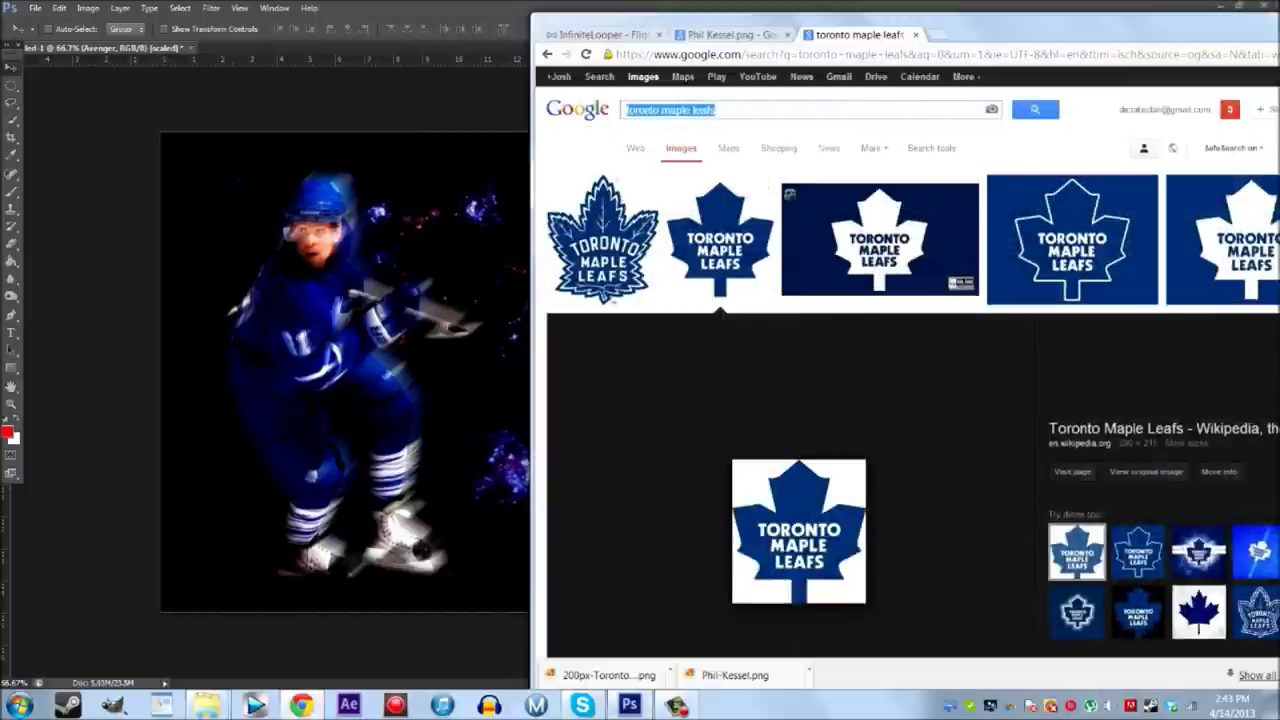
{"action": "key", "text": "ctrl+t"}
{"action": "type", "text": "toronto maple leafs arena"}
{"action": "key", "text": "Return"}
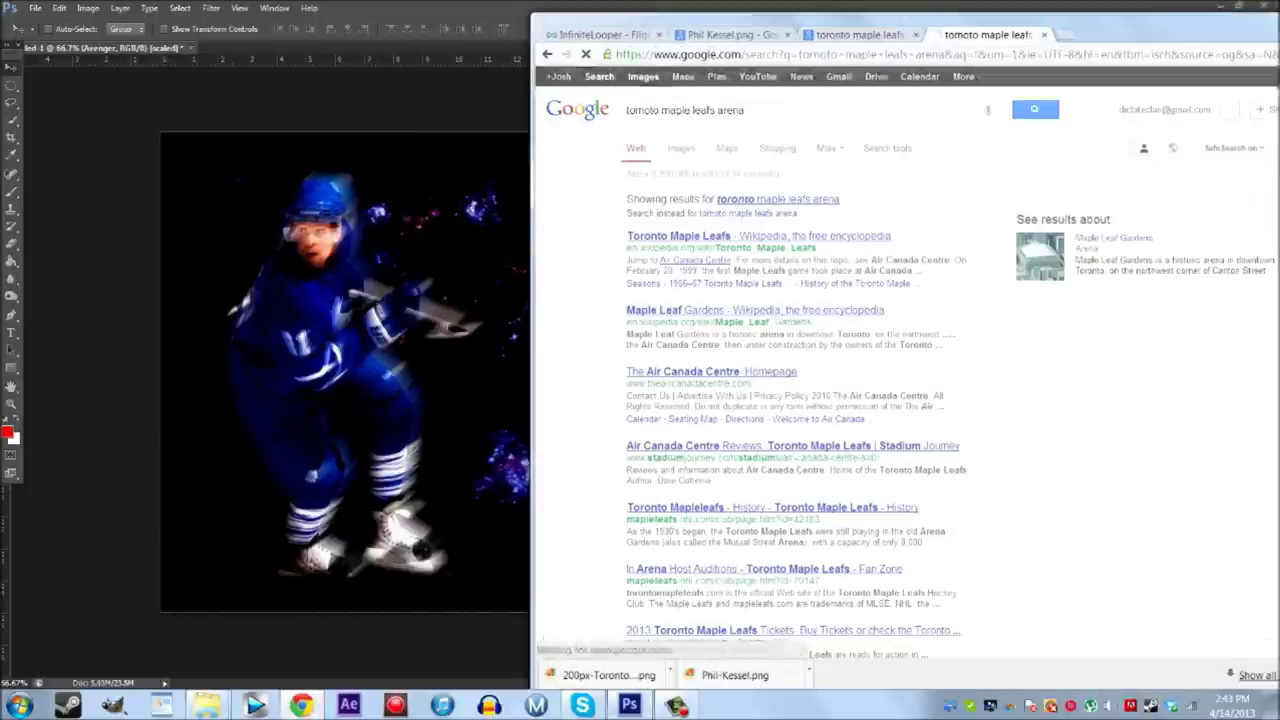
{"action": "left_click", "coordinate": [680, 146]}
{"action": "left_click", "coordinate": [648, 400]}
Step: Bring the air-canada-centre arena picture into the composition and position it, resized, in the canvas's lower-right area
{"action": "right_click", "coordinate": [849, 353]}
{"action": "left_click_drag", "start_coordinate": [849, 353], "coordinate": [430, 420]}
{"action": "left_click_drag", "start_coordinate": [750, 513], "coordinate": [863, 514]}
{"action": "left_click_drag", "start_coordinate": [749, 408], "coordinate": [805, 475]}
{"action": "key", "text": "Return"}
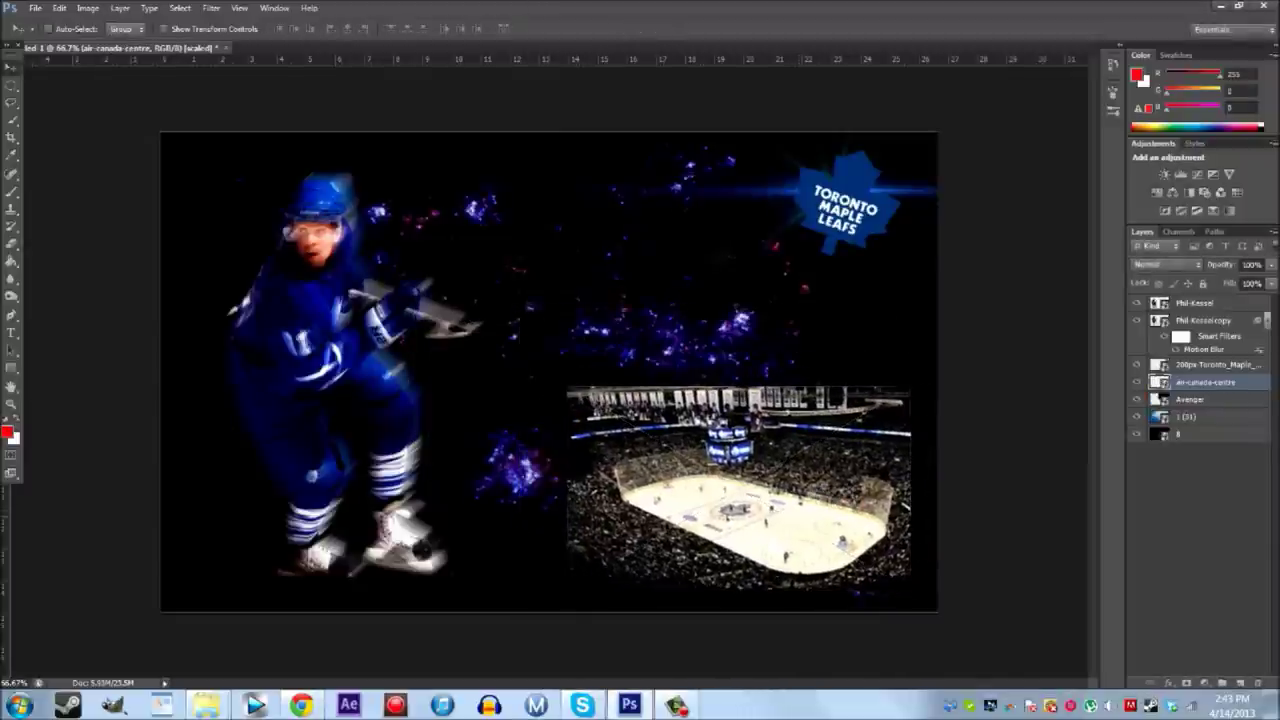
Step: Set the air-canada-centre layer to Exclusion blending at 63% opacity and move it below the 1 (31) texture layer
{"action": "right_click", "coordinate": [1200, 382]}
{"action": "left_click", "coordinate": [1062, 184]}
{"action": "left_click", "coordinate": [1098, 161]}
{"action": "left_click", "coordinate": [1033, 216]}
{"action": "left_click", "coordinate": [1098, 161]}
{"action": "left_click", "coordinate": [1032, 297]}
{"action": "left_click", "coordinate": [1098, 161]}
{"action": "left_click", "coordinate": [1037, 377]}
{"action": "left_click", "coordinate": [1098, 161]}
{"action": "left_click", "coordinate": [1037, 390]}
{"action": "left_click", "coordinate": [1098, 161]}
{"action": "left_click", "coordinate": [1037, 243]}
{"action": "left_click", "coordinate": [1098, 161]}
{"action": "left_click", "coordinate": [1036, 497]}
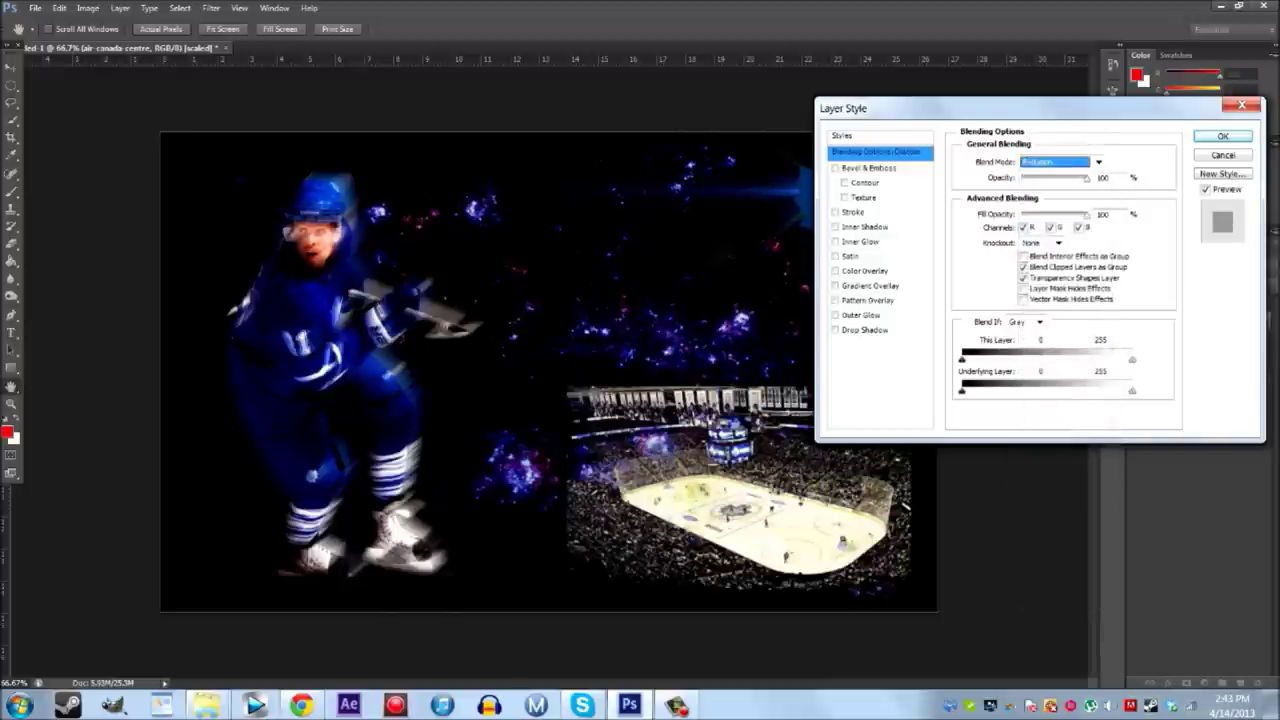
{"action": "key", "text": "Return"}
{"action": "left_click_drag", "start_coordinate": [1200, 399], "coordinate": [1200, 418]}
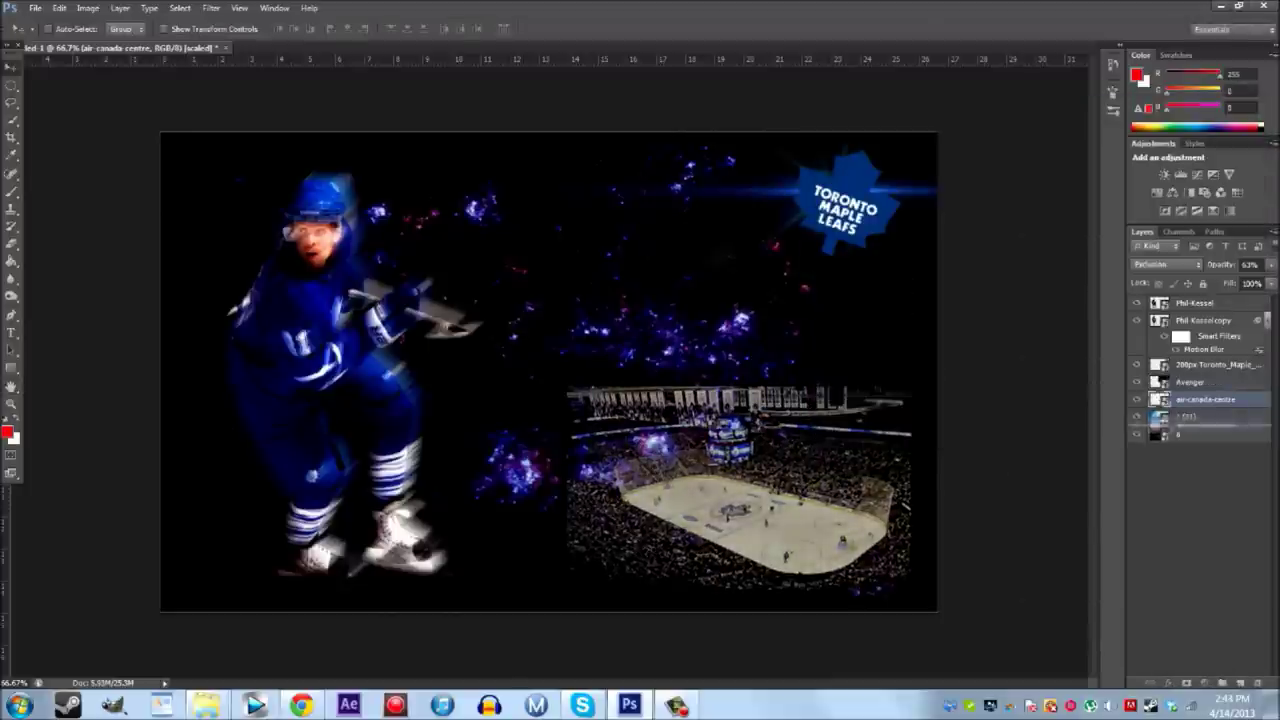
Step: Rasterize the arena layer and erase its outer edges with the Eraser at 44% hardness so it fades into the background
{"action": "key", "text": "e"}
{"action": "left_click", "coordinate": [548, 370]}
{"action": "key", "text": "Return"}
{"action": "left_click", "coordinate": [53, 28]}
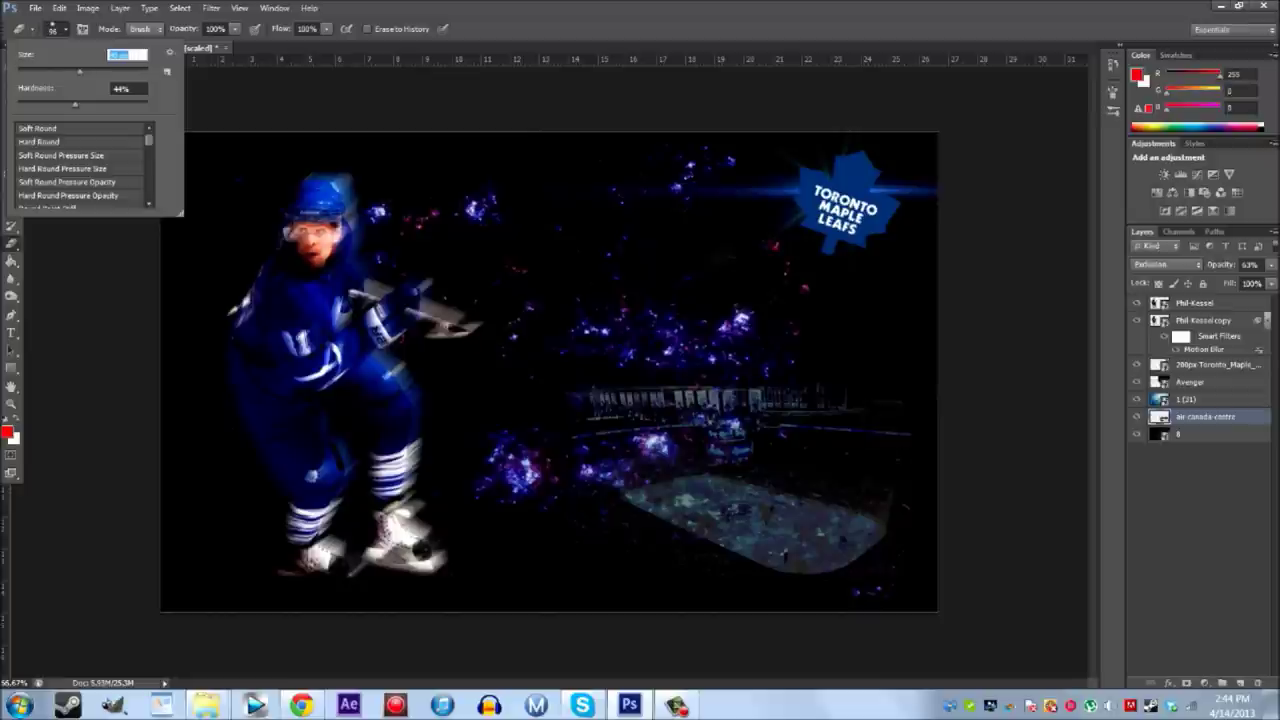
{"action": "key", "text": "Return"}
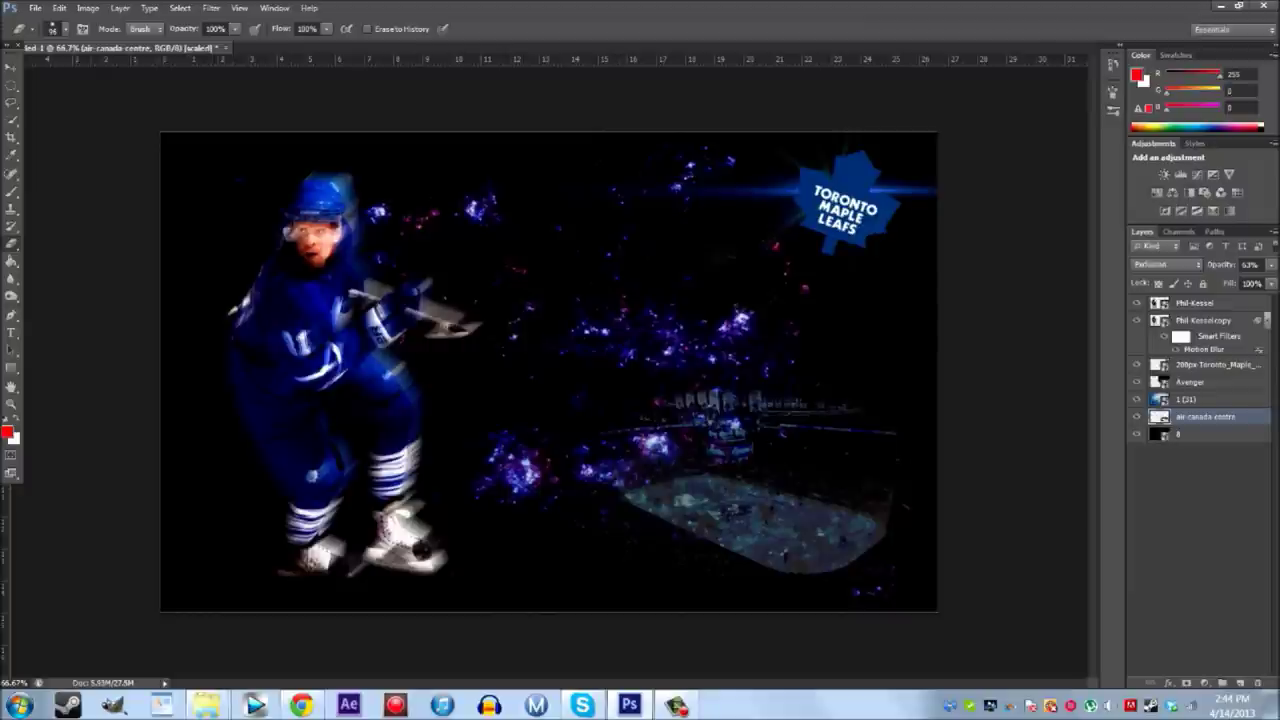
Step: Add a white PHIL text in the NHL_Edge font at 150 pt above all other layers, just beyond the player's stick
{"action": "key", "text": "t"}
{"action": "key", "text": "alt+period"}
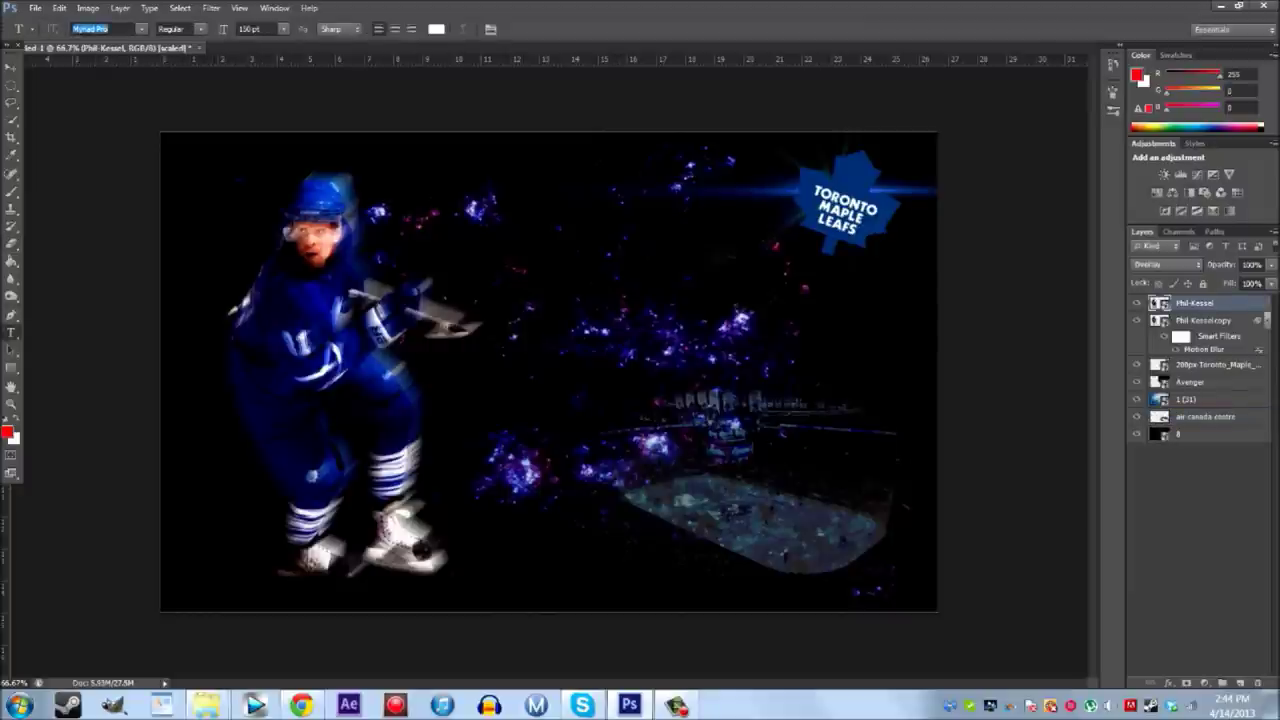
{"action": "left_click", "coordinate": [142, 29]}
{"action": "left_click", "coordinate": [130, 354]}
{"action": "left_click", "coordinate": [526, 285]}
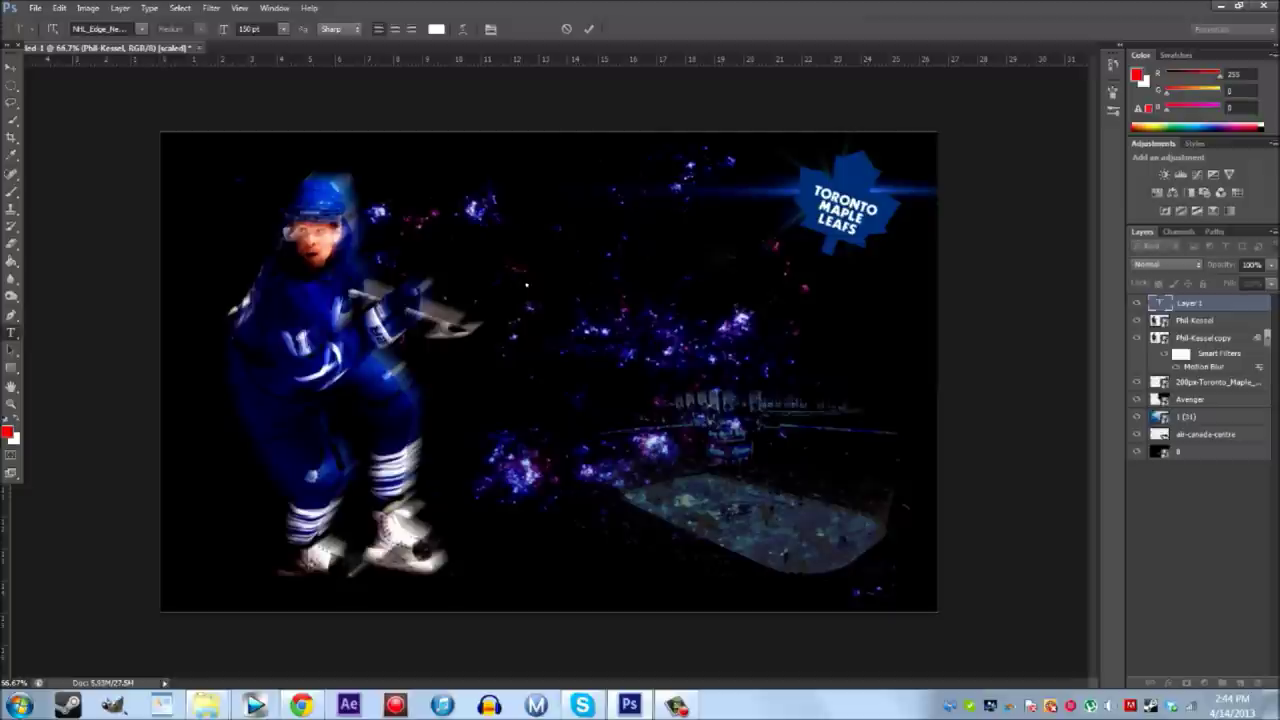
{"action": "type", "text": "PHIL"}
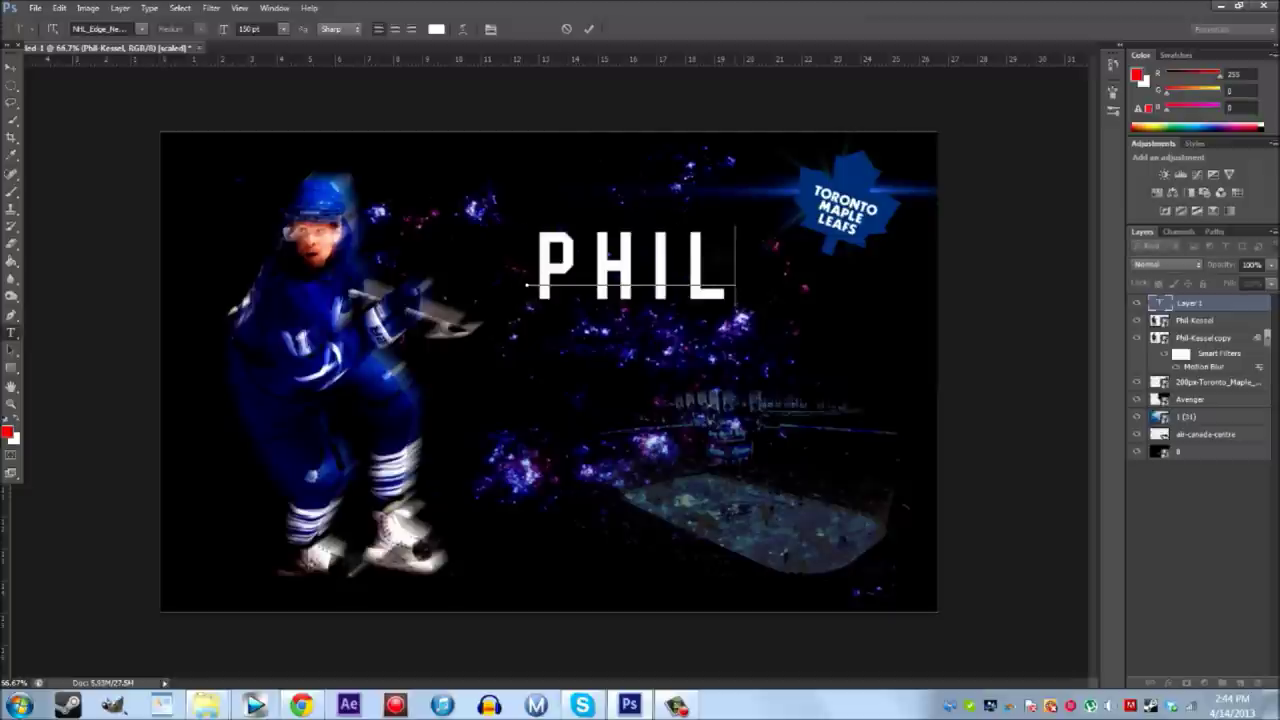
Step: Reduce the PHIL text to 30 pt and move it slightly lower, beside the player's stick
{"action": "key", "text": "shift+Left"}
{"action": "key", "text": "shift+Left"}
{"action": "key", "text": "shift+Left"}
{"action": "key", "text": "shift+Left"}
{"action": "left_click", "coordinate": [284, 29]}
{"action": "left_click", "coordinate": [262, 212]}
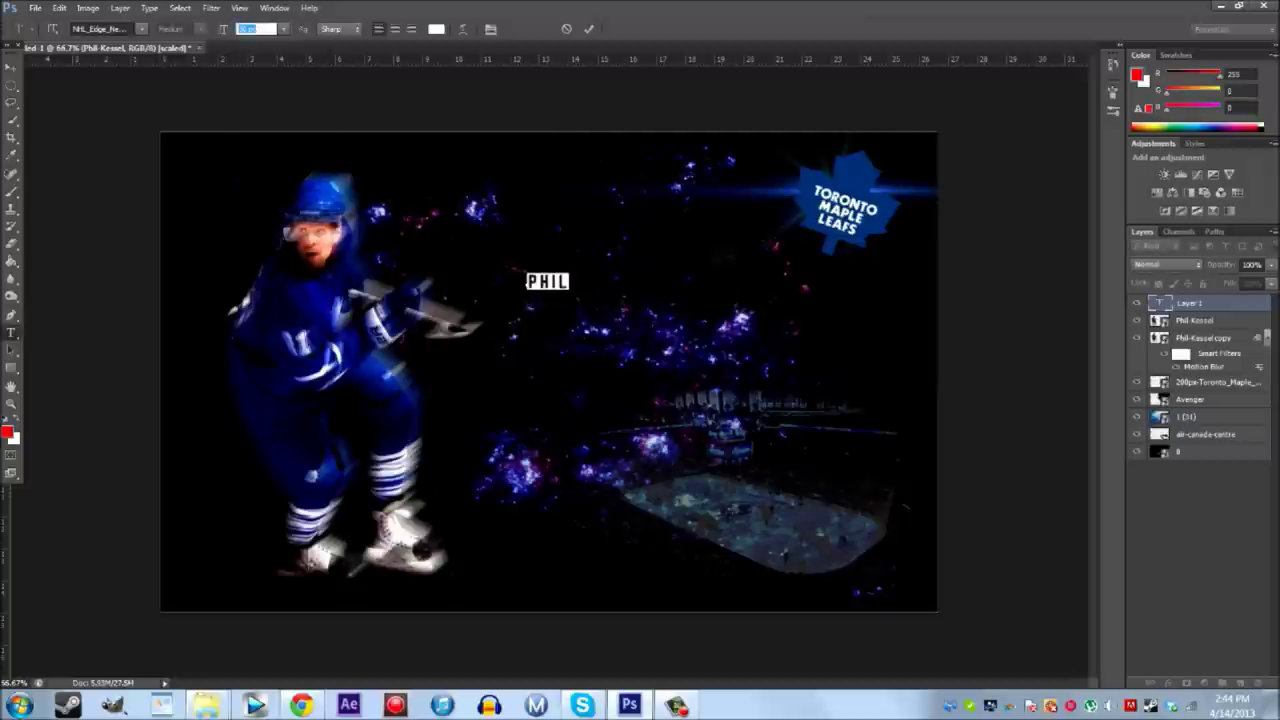
{"action": "left_click_drag", "start_coordinate": [547, 282], "coordinate": [537, 362]}
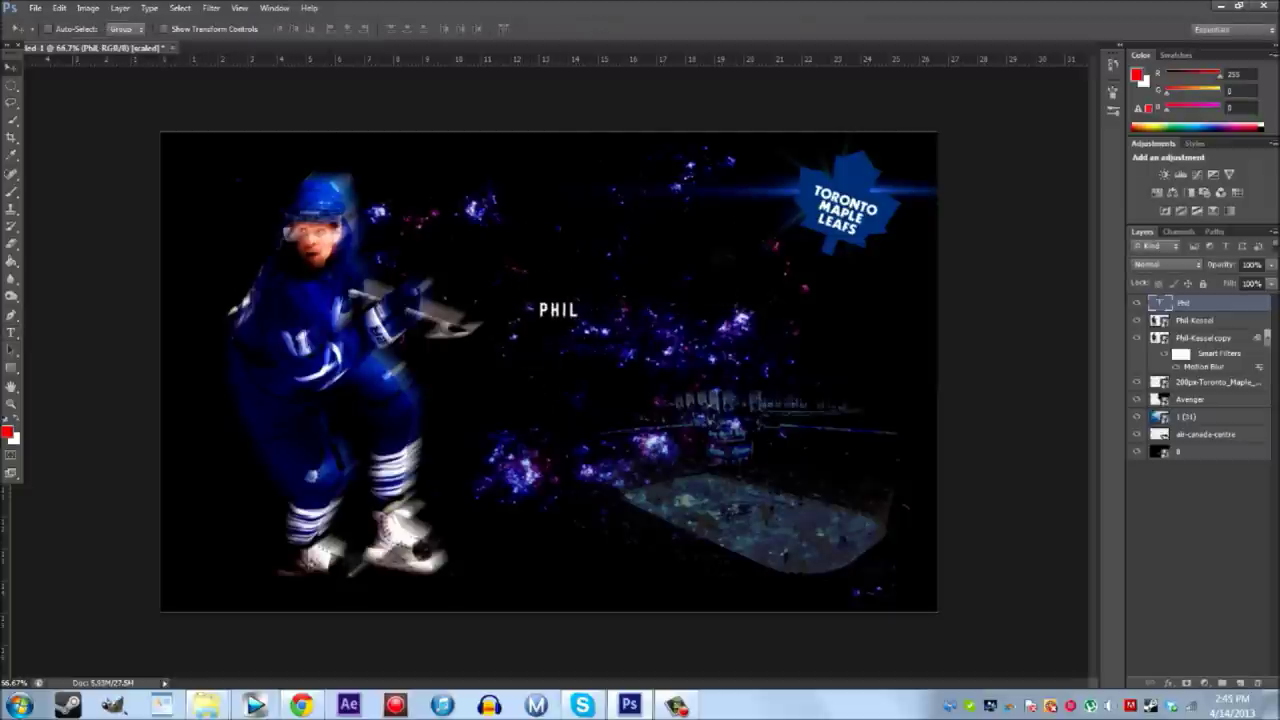
Step: In Chrome, open the Phil Kessel head-and-shoulders portrait from the image search results and save it as i.png
{"action": "left_click", "coordinate": [301, 705]}
{"action": "left_click", "coordinate": [770, 35]}
{"action": "scroll", "coordinate": [900, 400], "scroll_direction": "down", "scroll_amount": 1}
{"action": "left_click_drag", "start_coordinate": [1150, 25], "coordinate": [1035, 20]}
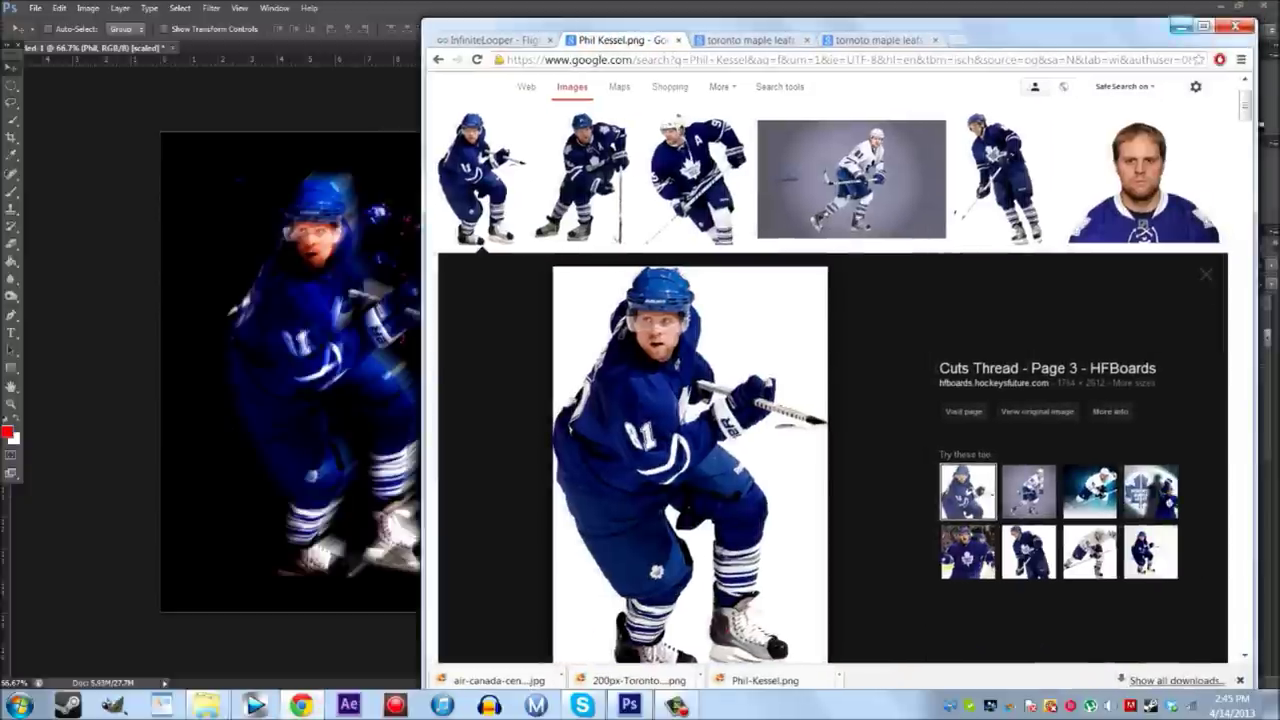
{"action": "left_click", "coordinate": [1140, 183]}
{"action": "right_click", "coordinate": [720, 334]}
{"action": "left_click", "coordinate": [771, 474]}
{"action": "key", "text": "Return"}
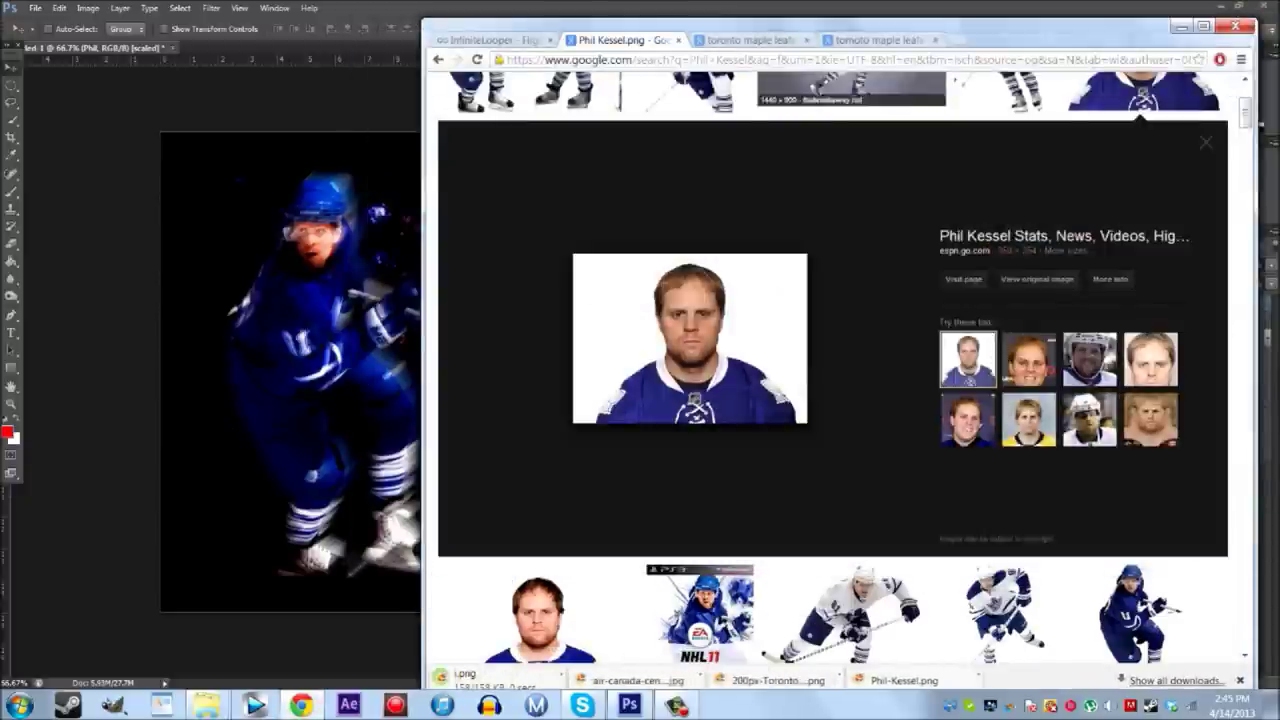
Step: Preview the other Phil Kessel portrait in the row below the open preview and save it as phil-kessel (1).png
{"action": "left_click", "coordinate": [538, 612]}
{"action": "left_click_drag", "start_coordinate": [1050, 25], "coordinate": [1101, 15]}
{"action": "right_click", "coordinate": [886, 328]}
{"action": "left_click", "coordinate": [908, 463]}
{"action": "key", "text": "Return"}
Step: Place the phil-kessel (1) portrait into the Photoshop composition at the canvas's upper middle, scaled to about 109%
{"action": "left_click_drag", "start_coordinate": [520, 595], "coordinate": [528, 220]}
{"action": "left_click_drag", "start_coordinate": [720, 306], "coordinate": [718, 328]}
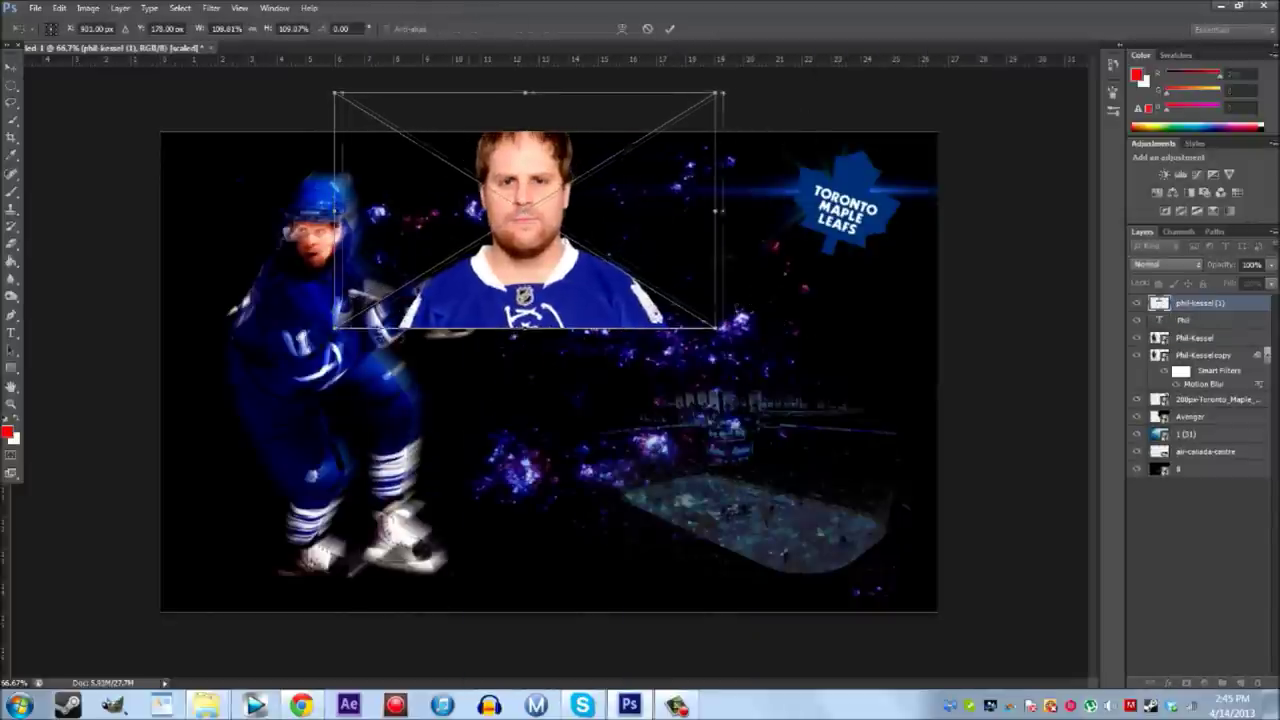
{"action": "key", "text": "Return"}
Step: Move the phil-kessel (1) layer to just above the bottom texture layer 8 and set its opacity to 60%
{"action": "key", "text": "ctrl+shift+bracketleft"}
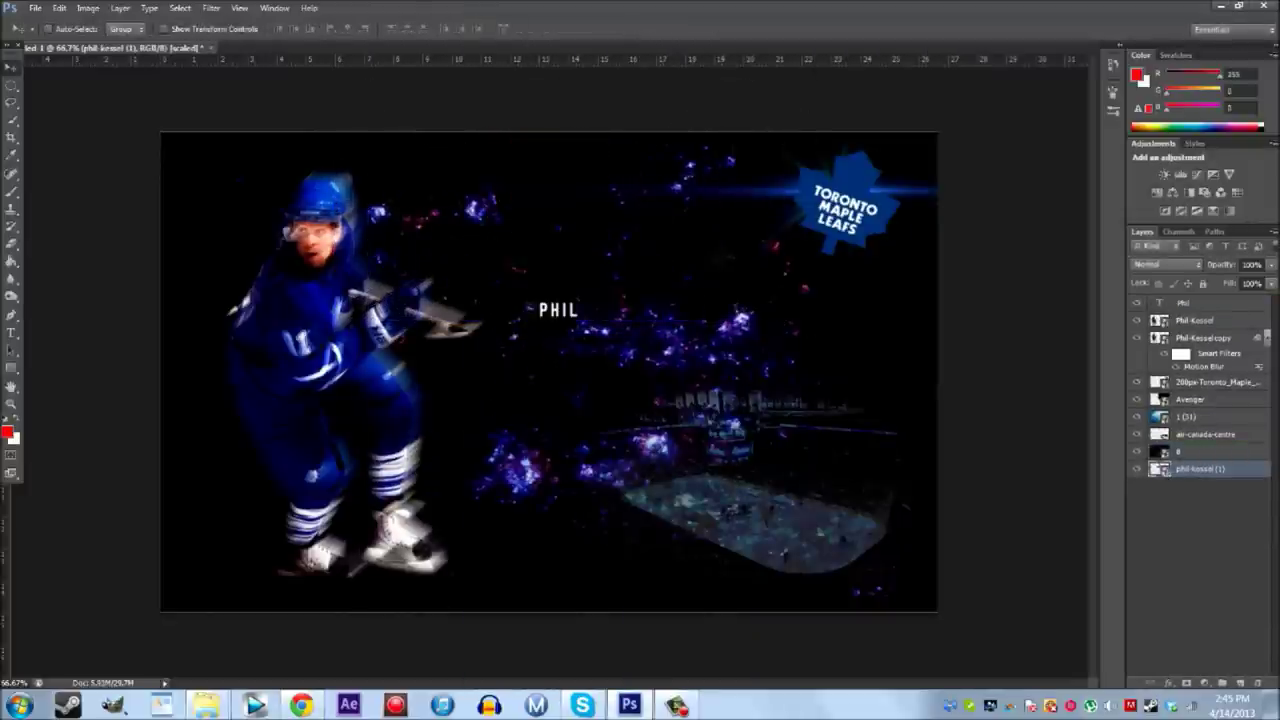
{"action": "key", "text": "ctrl+bracketright"}
{"action": "key", "text": "Return"}
{"action": "key", "text": "ctrl+bracketright"}
{"action": "type", "text": "60"}
{"action": "key", "text": "Return"}
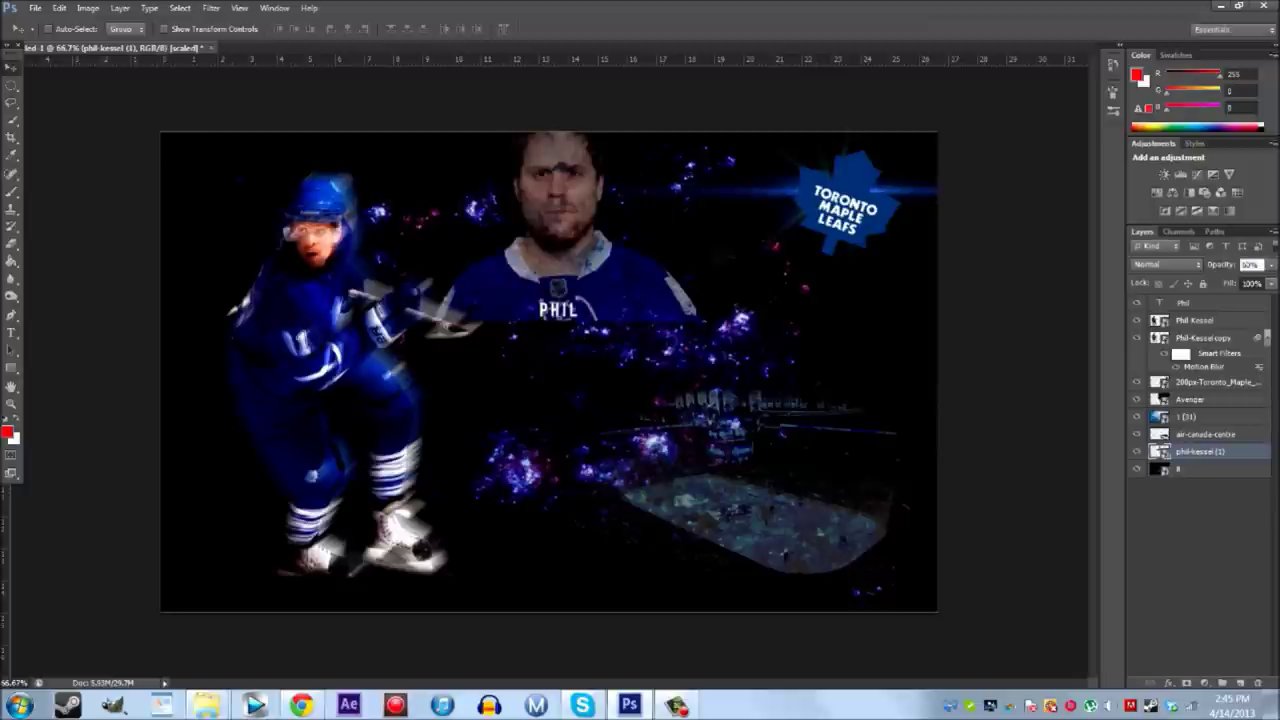
Step: Position the portrait in the canvas's lower-left corner behind the player and set its blend mode to Lighten
{"action": "left_click_drag", "start_coordinate": [590, 265], "coordinate": [262, 540]}
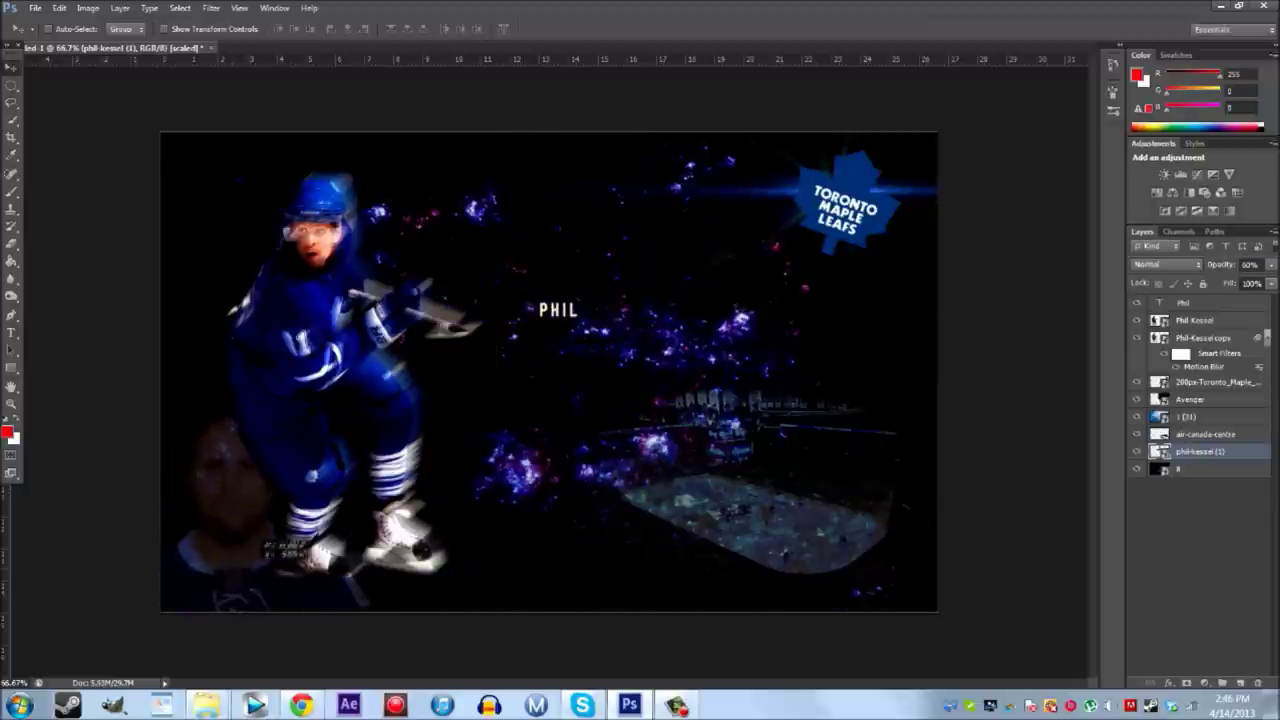
{"action": "right_click", "coordinate": [1210, 451]}
{"action": "left_click", "coordinate": [1070, 186]}
{"action": "left_click", "coordinate": [1055, 161]}
{"action": "left_click", "coordinate": [1055, 199]}
{"action": "left_click", "coordinate": [1055, 161]}
{"action": "left_click", "coordinate": [1055, 268]}
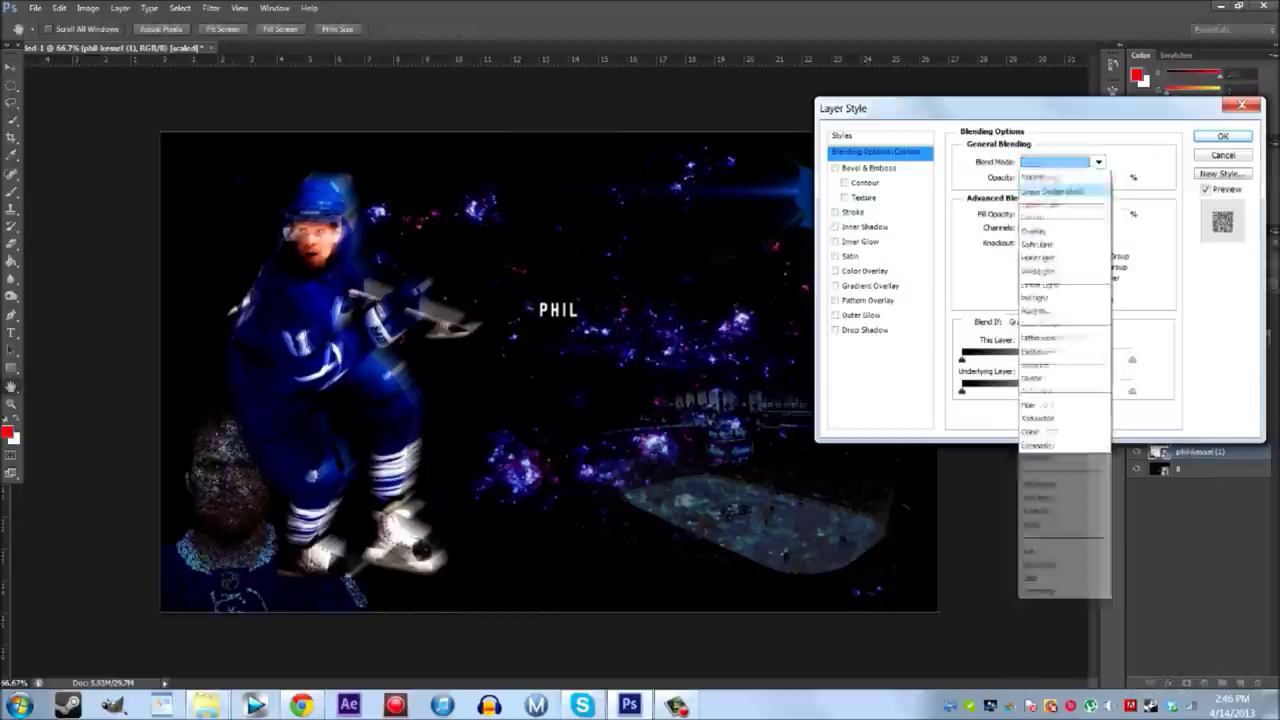
{"action": "key", "text": "Return"}
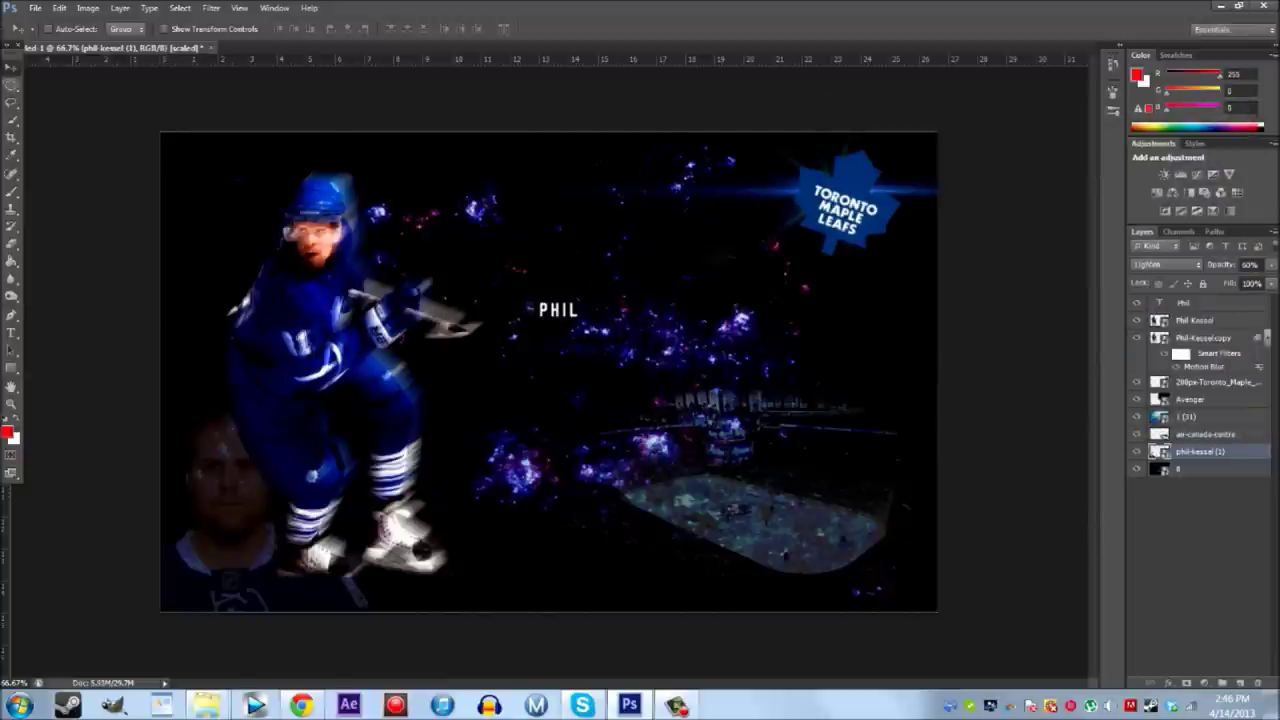
Step: Add a white KESSEL text in the NHL_Edge font at 36 pt beneath the PHIL text
{"action": "key", "text": "t"}
{"action": "left_click", "coordinate": [537, 330]}
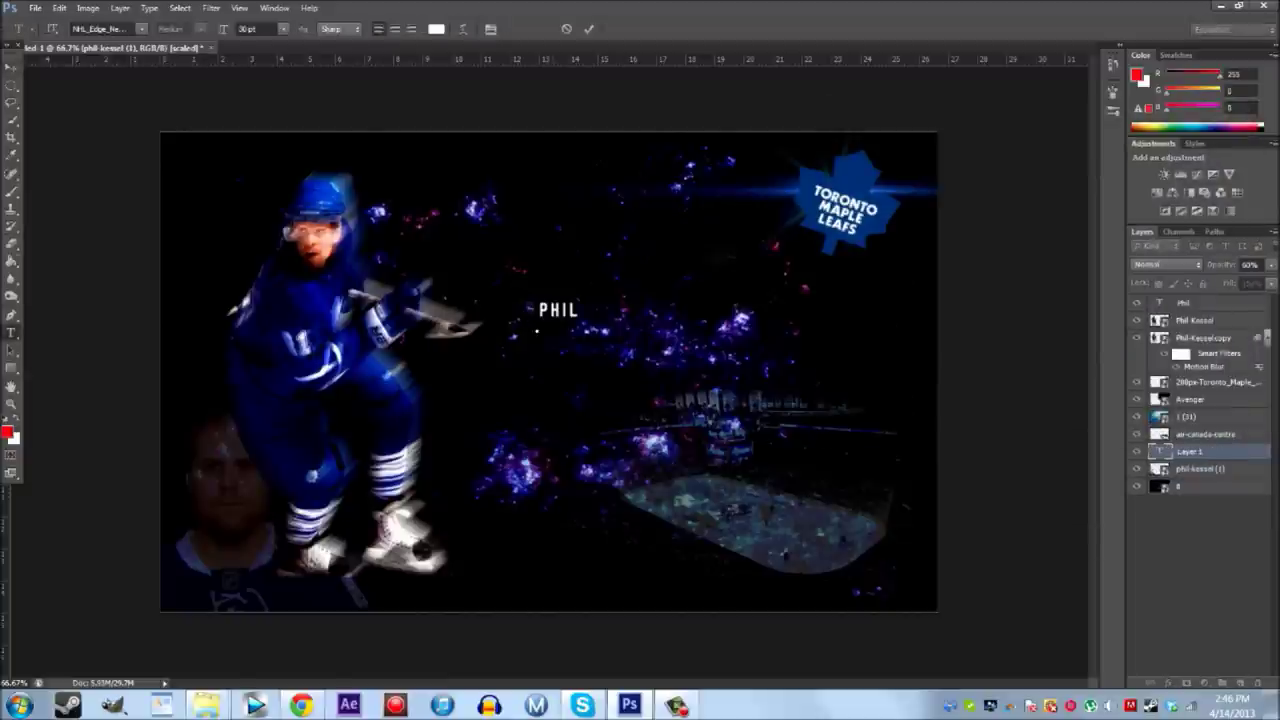
{"action": "left_click", "coordinate": [284, 29]}
{"action": "left_click", "coordinate": [284, 29]}
{"action": "left_click", "coordinate": [284, 29]}
{"action": "left_click", "coordinate": [271, 231]}
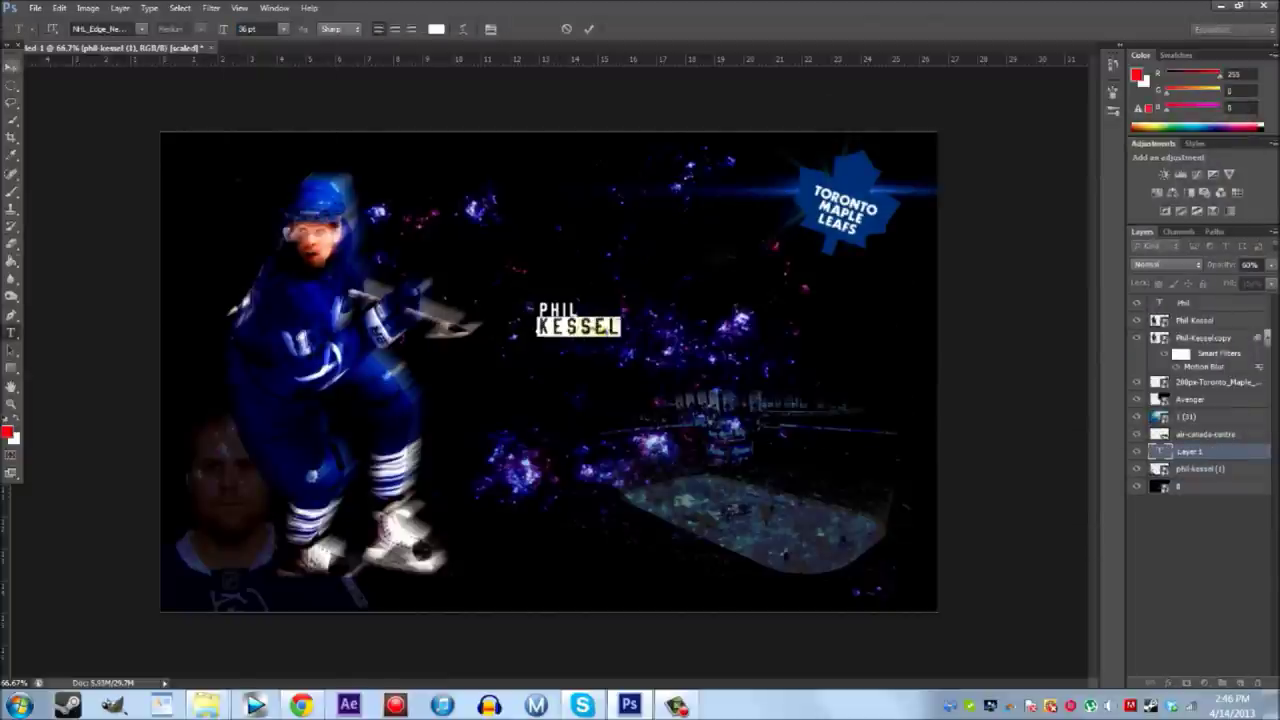
{"action": "key", "text": "ctrl+Return"}
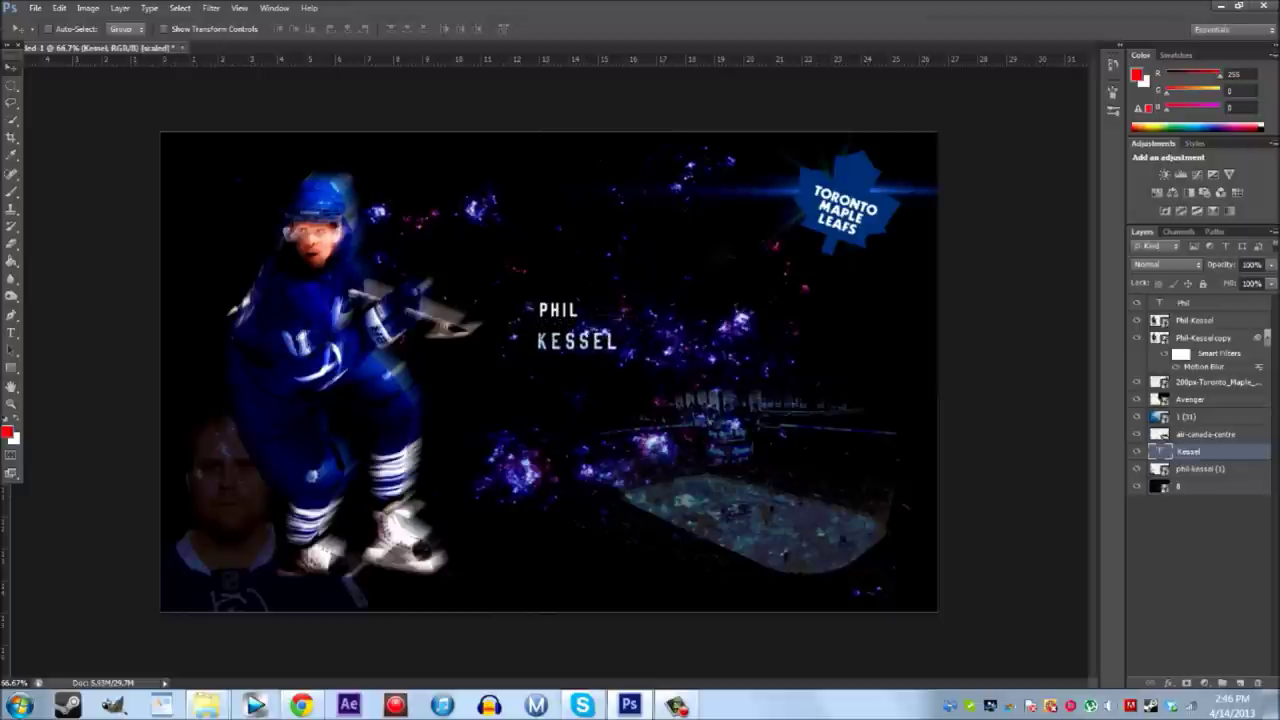
Step: Move the Kessel layer directly below the Phil layer in the stack and shift the PHIL text down closer to KESSEL
{"action": "left_click_drag", "start_coordinate": [1188, 451], "coordinate": [1188, 314]}
{"action": "left_click", "coordinate": [1185, 302]}
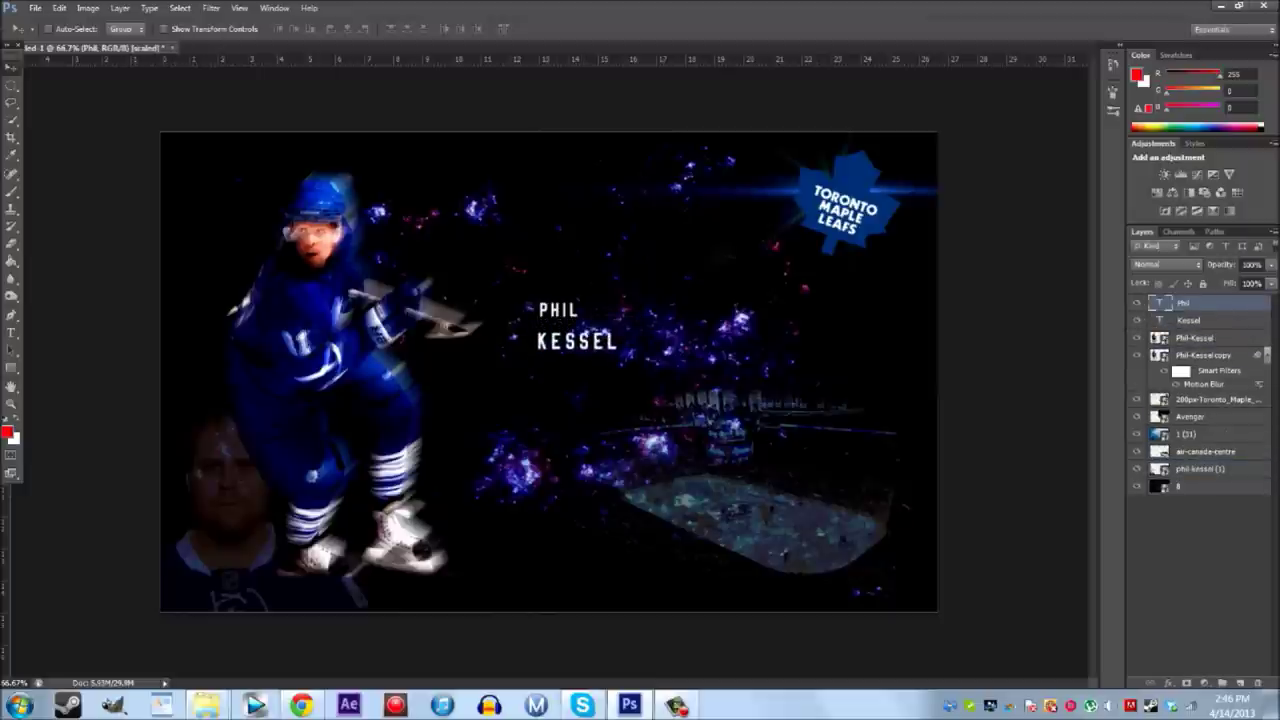
{"action": "left_click_drag", "start_coordinate": [568, 293], "coordinate": [568, 300]}
Step: Look through the Phil Kessel.png web and image search results in Chrome, then return to the Photoshop composition
{"action": "left_click", "coordinate": [301, 706]}
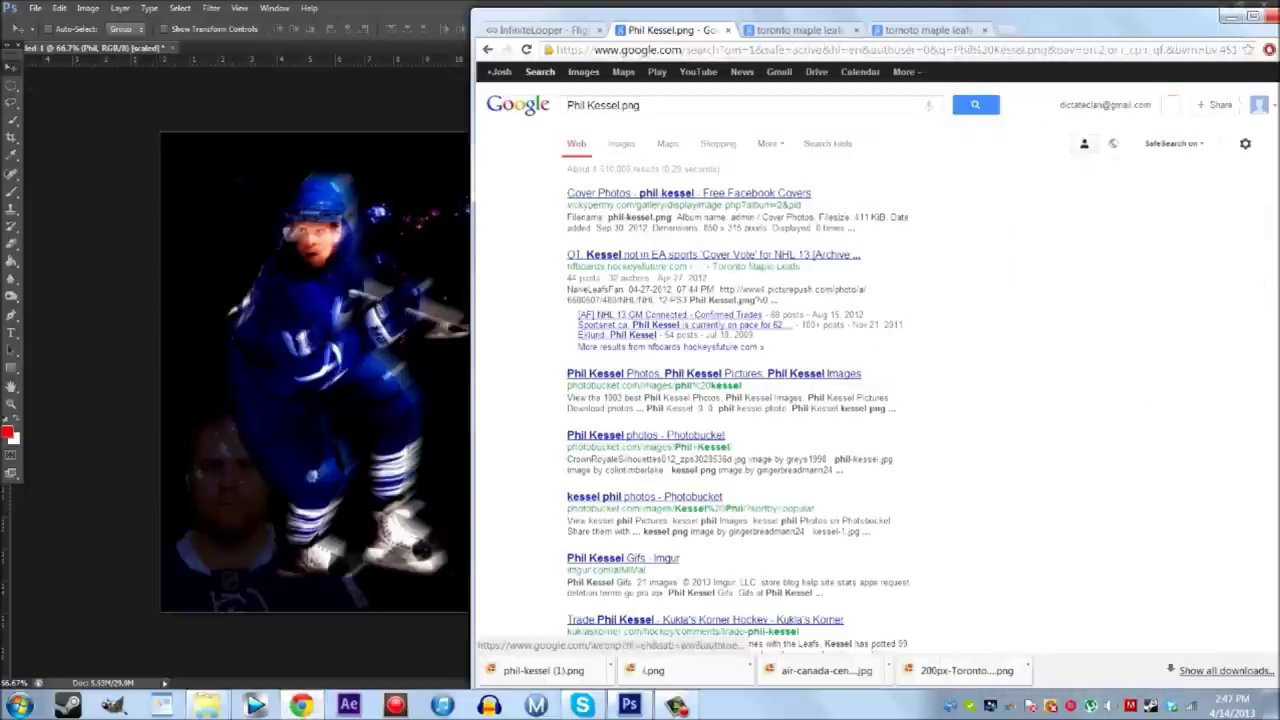
{"action": "left_click", "coordinate": [301, 706]}
{"action": "left_click", "coordinate": [301, 706]}
{"action": "key", "text": "ctrl+Tab"}
{"action": "key", "text": "ctrl+Tab"}
{"action": "key", "text": "ctrl+shift+Tab"}
{"action": "key", "text": "ctrl+shift+Tab"}
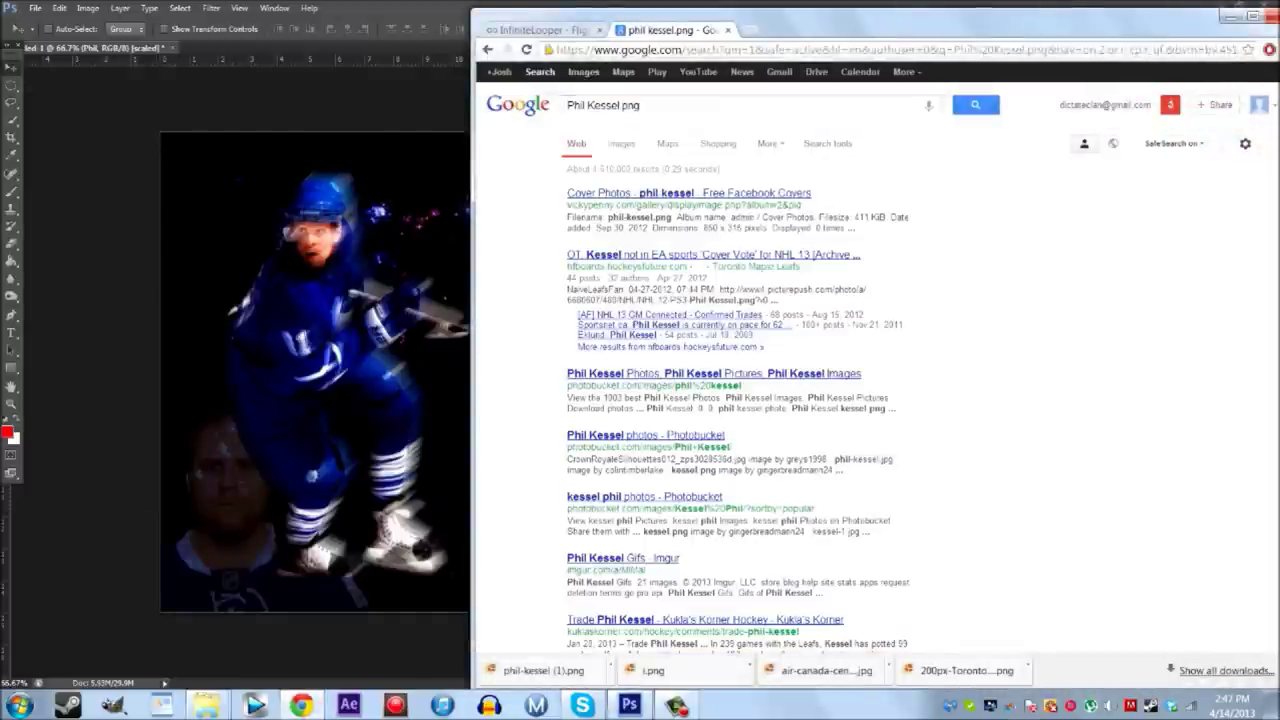
{"action": "left_click", "coordinate": [621, 143]}
{"action": "scroll", "coordinate": [870, 400], "scroll_direction": "down", "scroll_amount": 3}
{"action": "left_click", "coordinate": [301, 706]}
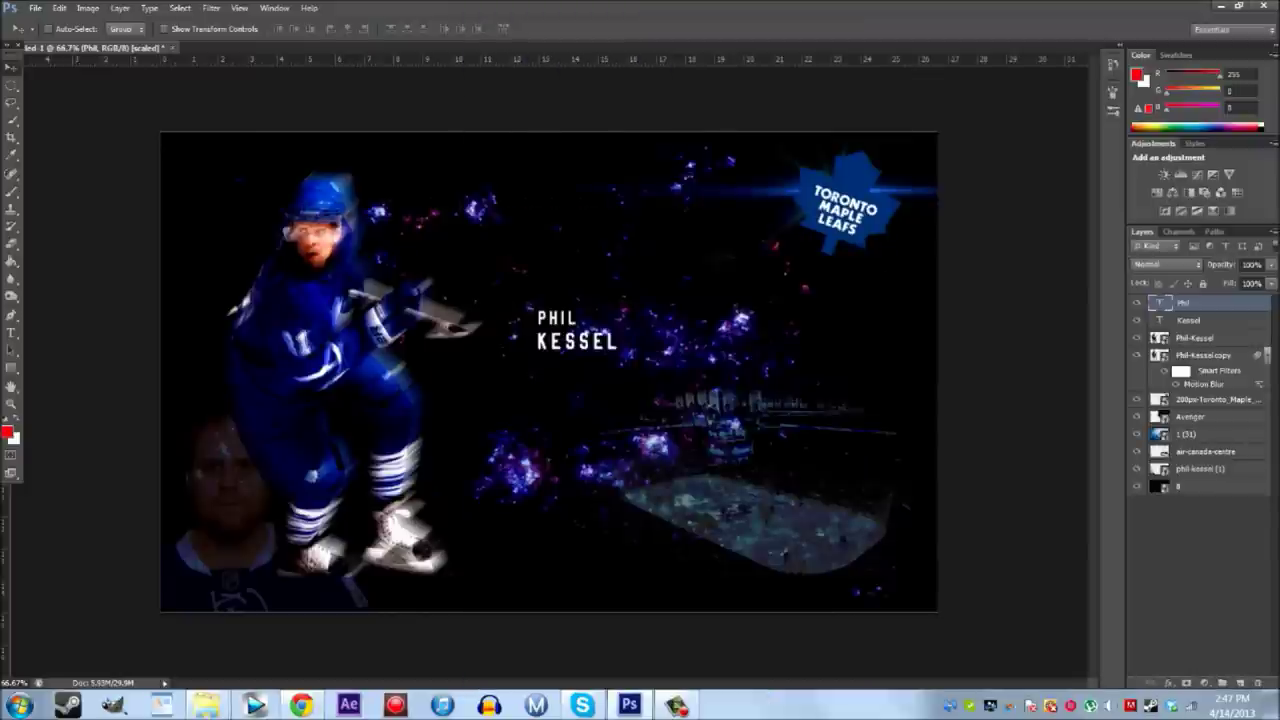
Step: Add a white jersey number 81 at 160 pt and position it above and to the right of the KESSEL text
{"action": "key", "text": "t"}
{"action": "left_click", "coordinate": [620, 214]}
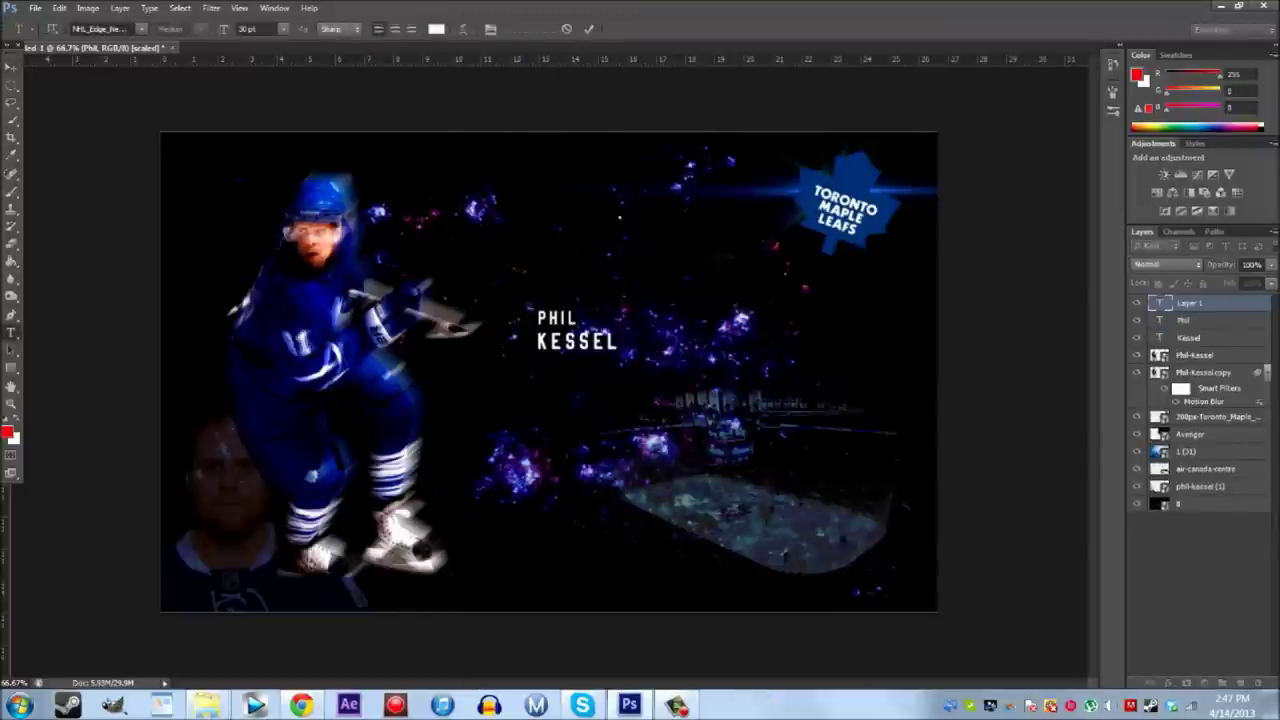
{"action": "left_click", "coordinate": [256, 28]}
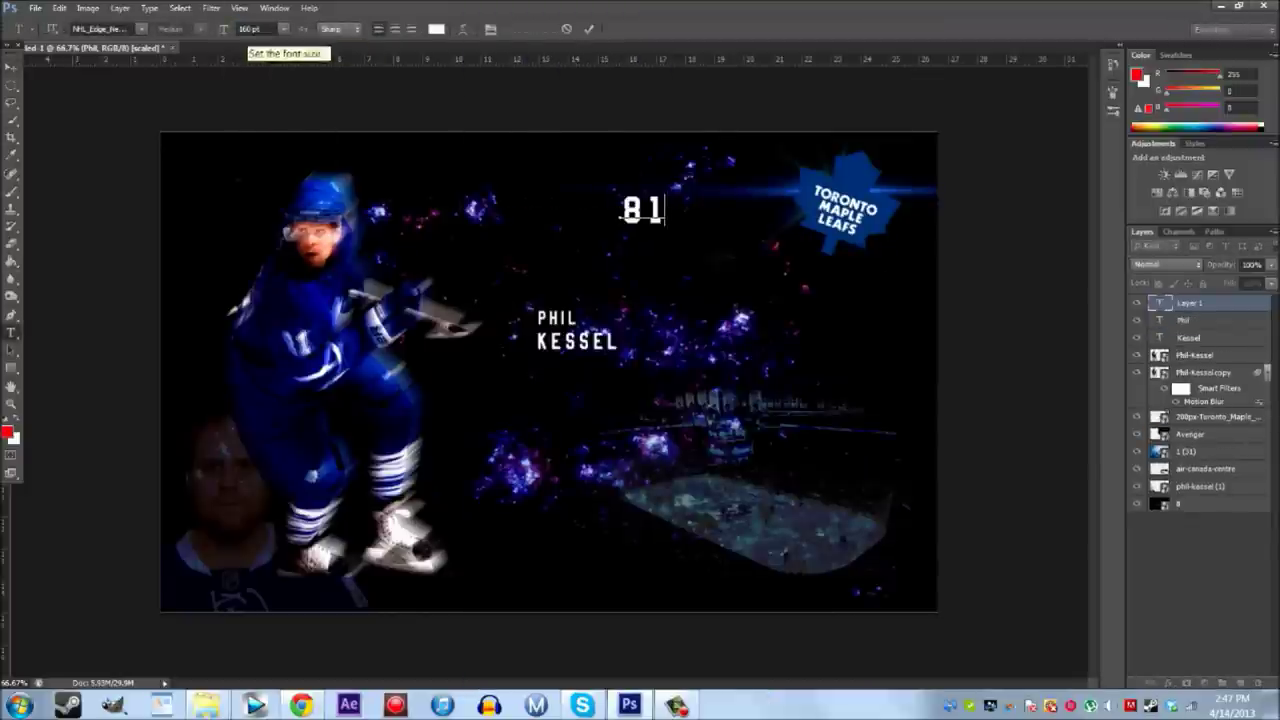
{"action": "key", "text": "Return"}
{"action": "key", "text": "ctrl+Return"}
{"action": "key", "text": "v"}
{"action": "left_click_drag", "start_coordinate": [635, 158], "coordinate": [670, 210]}
{"action": "right_click", "coordinate": [1188, 319]}
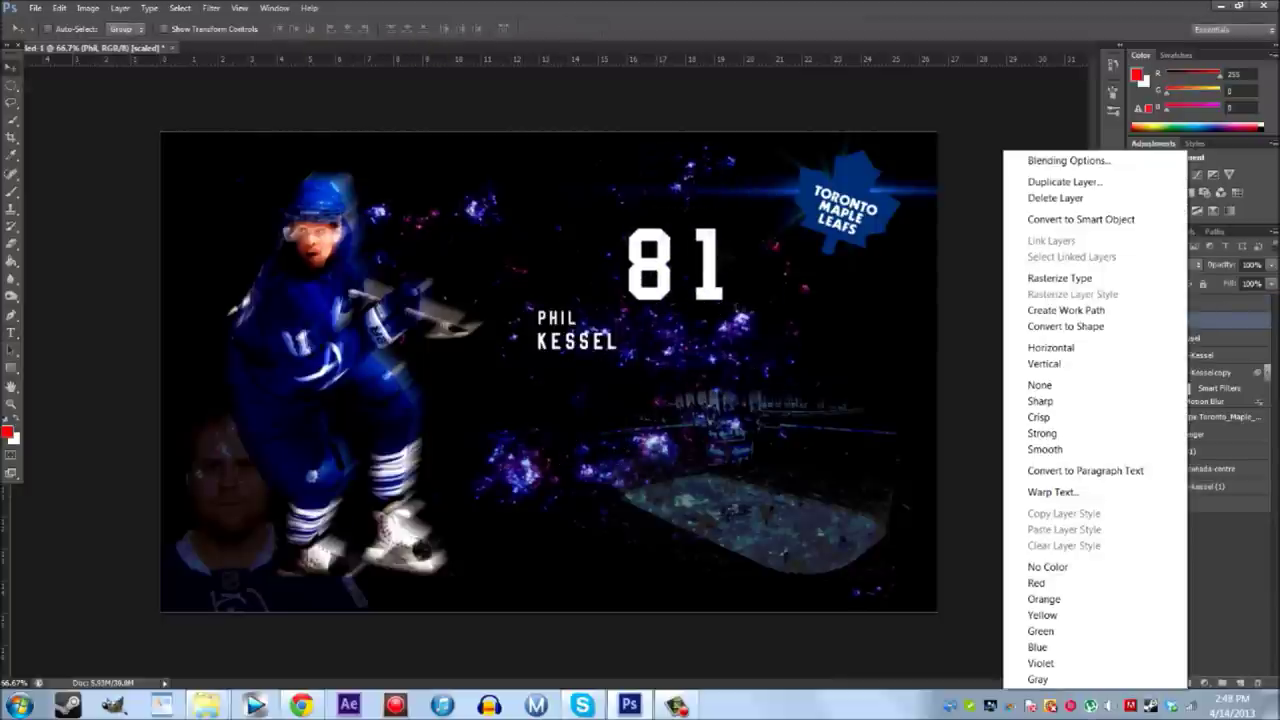
{"action": "left_click", "coordinate": [1190, 319]}
{"action": "right_click", "coordinate": [1193, 319]}
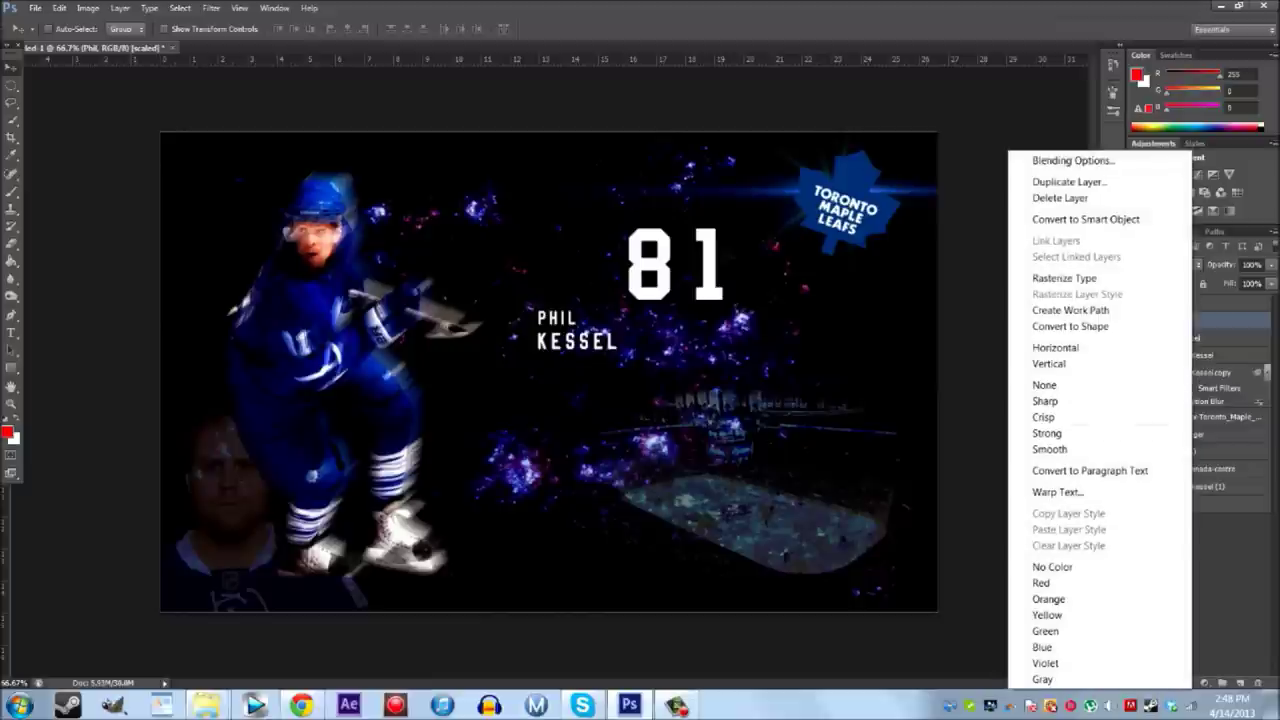
{"action": "key", "text": "Escape"}
Step: Nudge the 81 text slightly down and right and move its layer below the 1 (31) texture layer
{"action": "left_click", "coordinate": [1185, 302]}
{"action": "left_click_drag", "start_coordinate": [675, 265], "coordinate": [680, 270]}
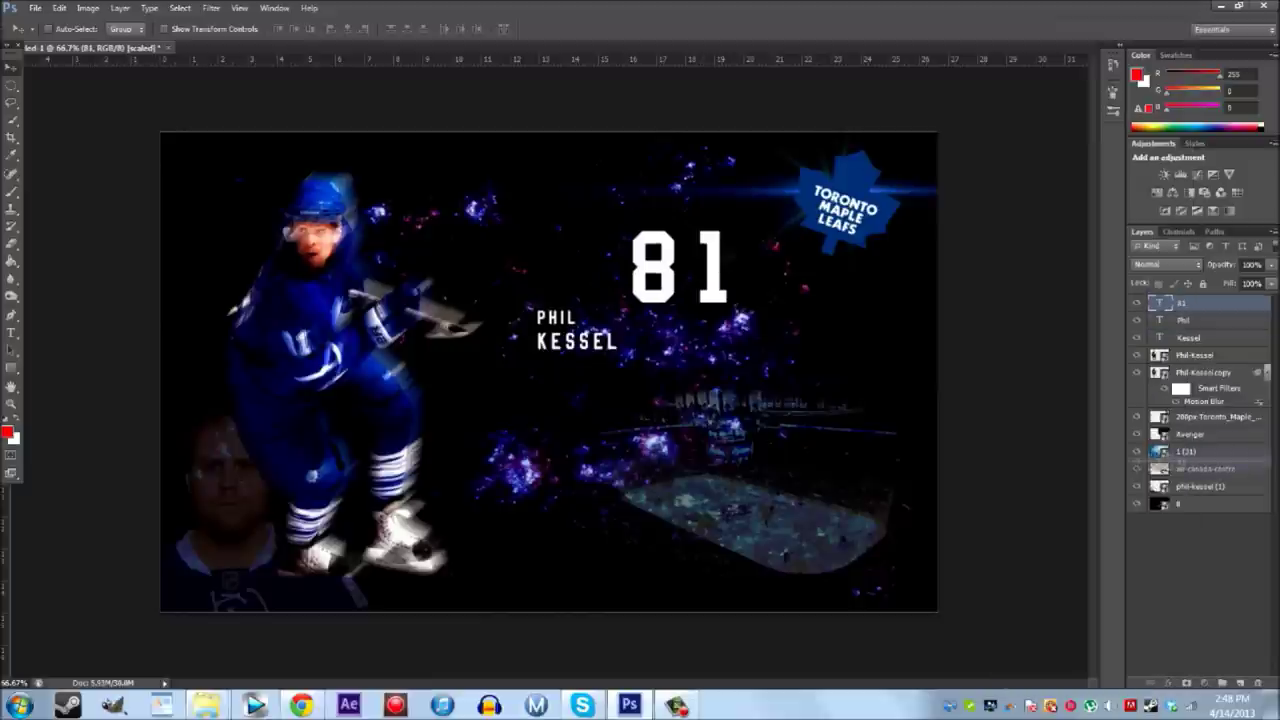
{"action": "left_click_drag", "start_coordinate": [1180, 462], "coordinate": [1182, 458]}
Step: Enlarge the 81 text to 210 pt and nudge it slightly upward
{"action": "double_click", "coordinate": [1160, 451]}
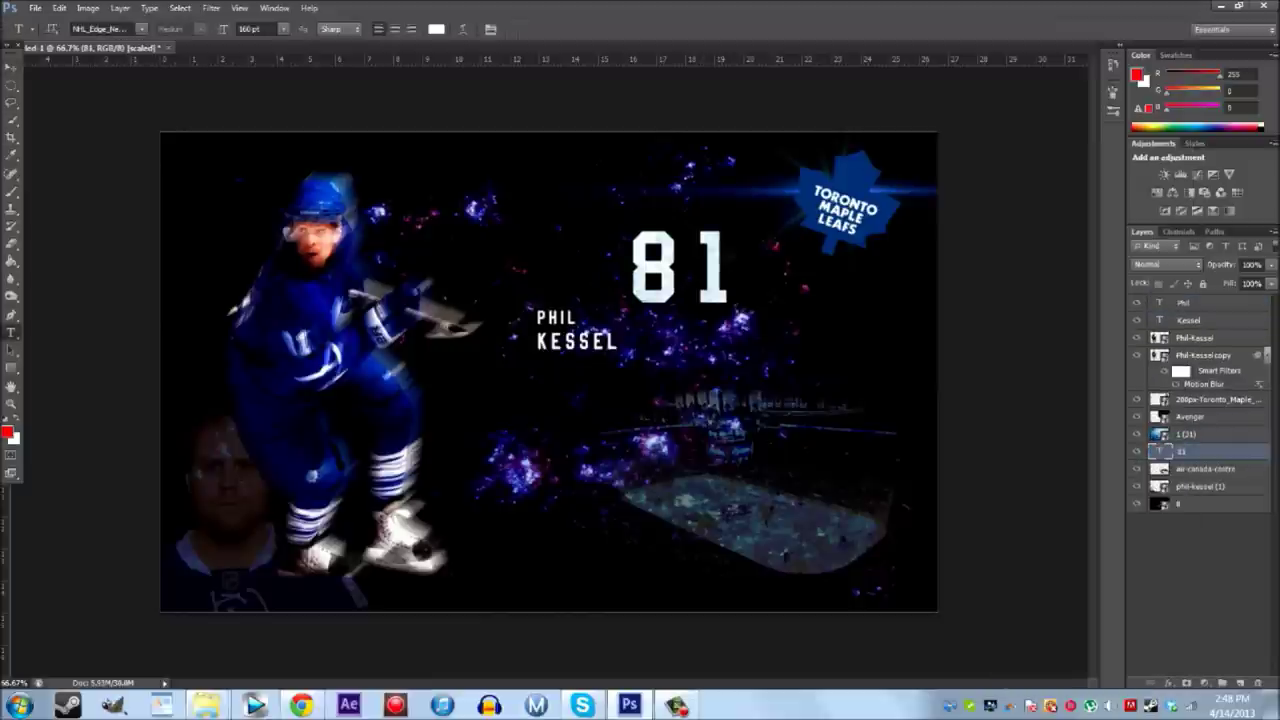
{"action": "left_click", "coordinate": [283, 29]}
{"action": "type", "text": "190"}
{"action": "key", "text": "Return"}
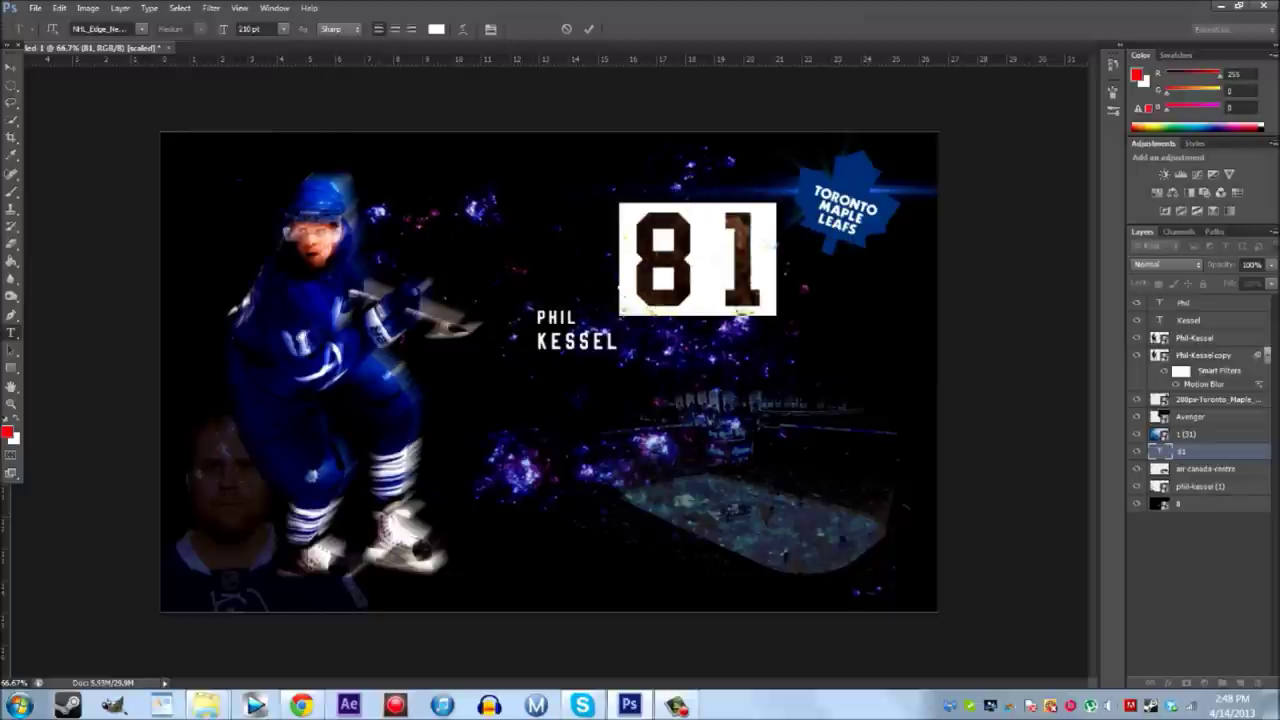
{"action": "left_click", "coordinate": [1160, 503]}
{"action": "key", "text": "v"}
{"action": "key", "text": "alt+e"}
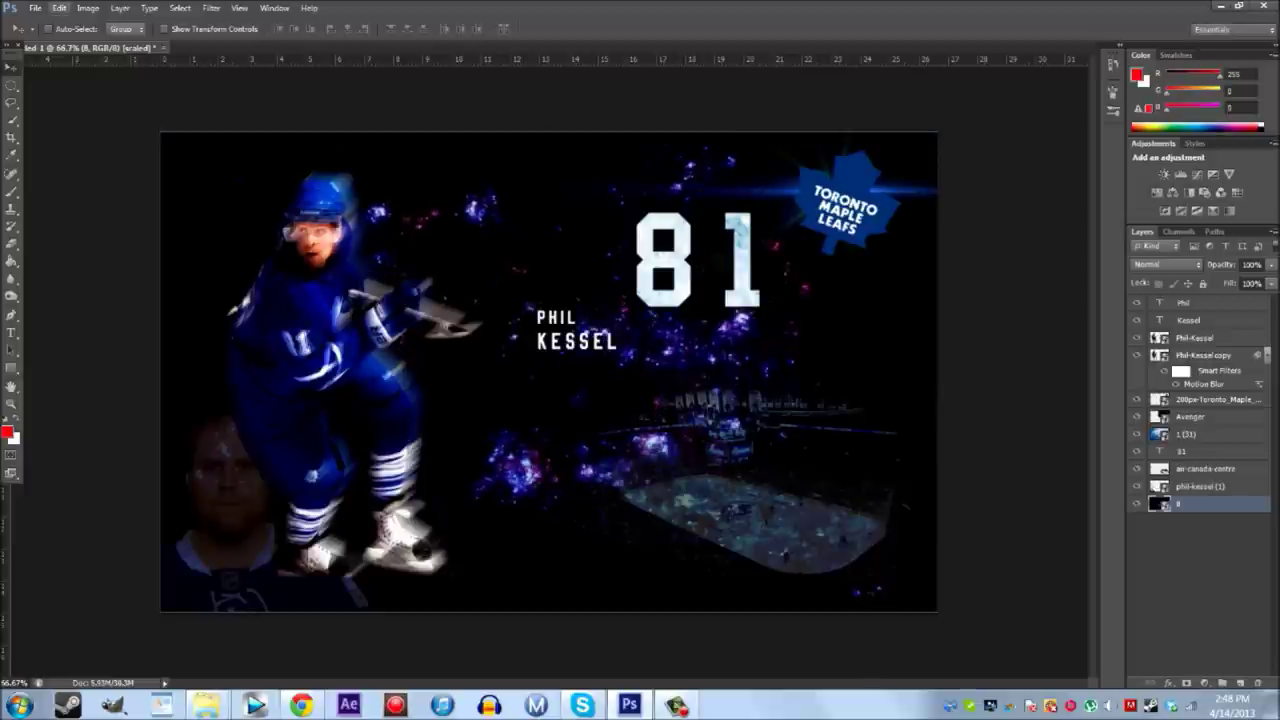
{"action": "left_click", "coordinate": [1181, 451]}
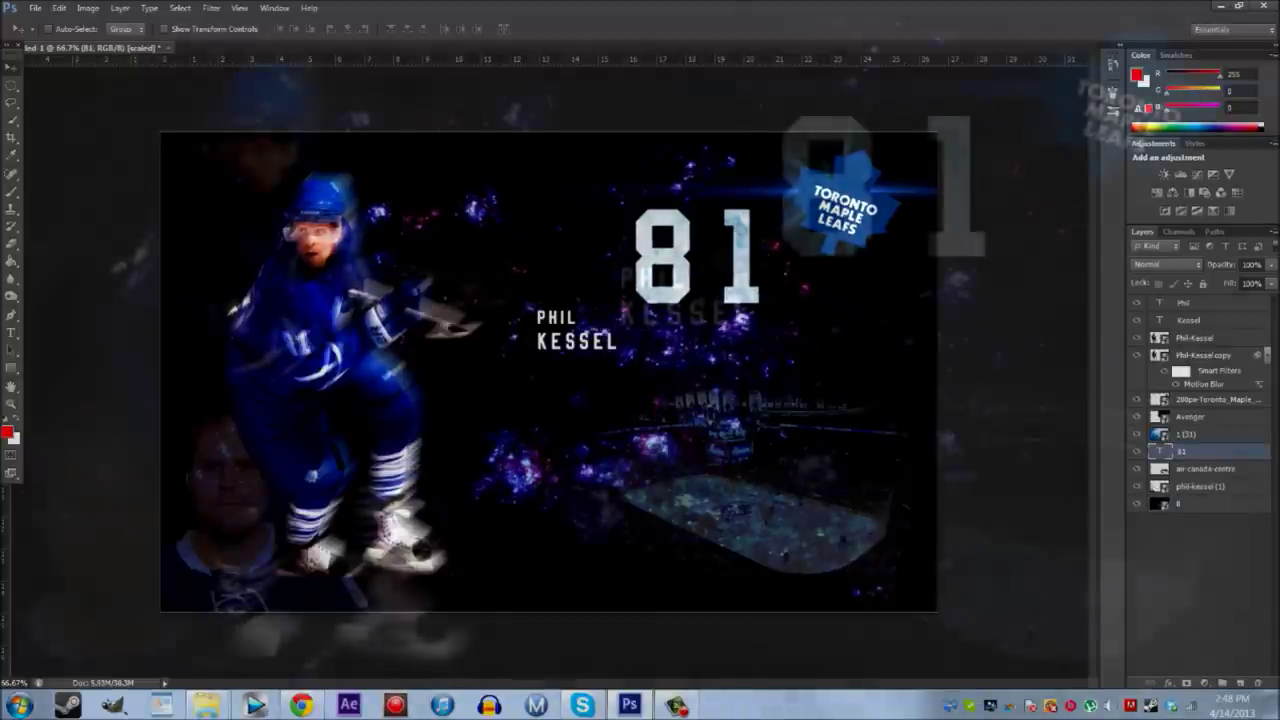